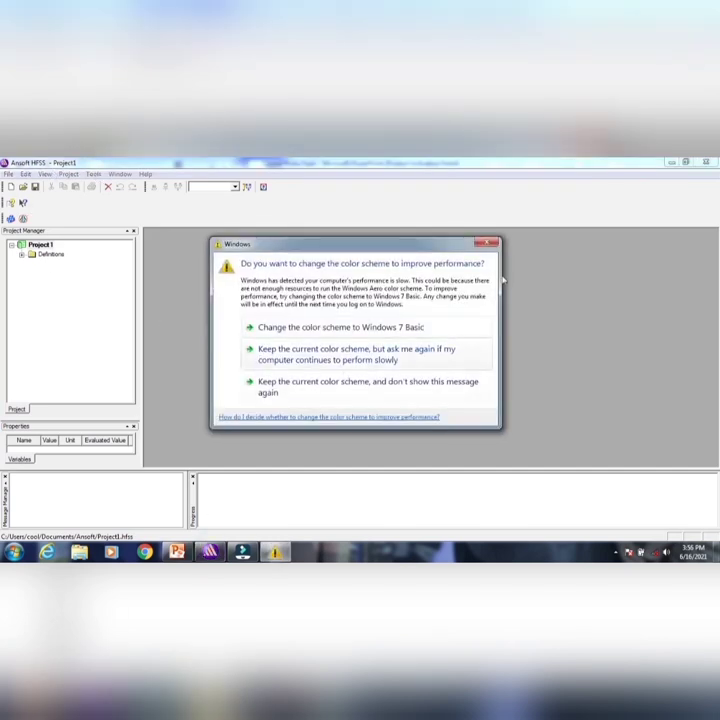
- Dismiss the Windows color scheme prompt, insert an HFSS design into Project1 and expand its tree and the coordinate systems
left_click(481, 245)
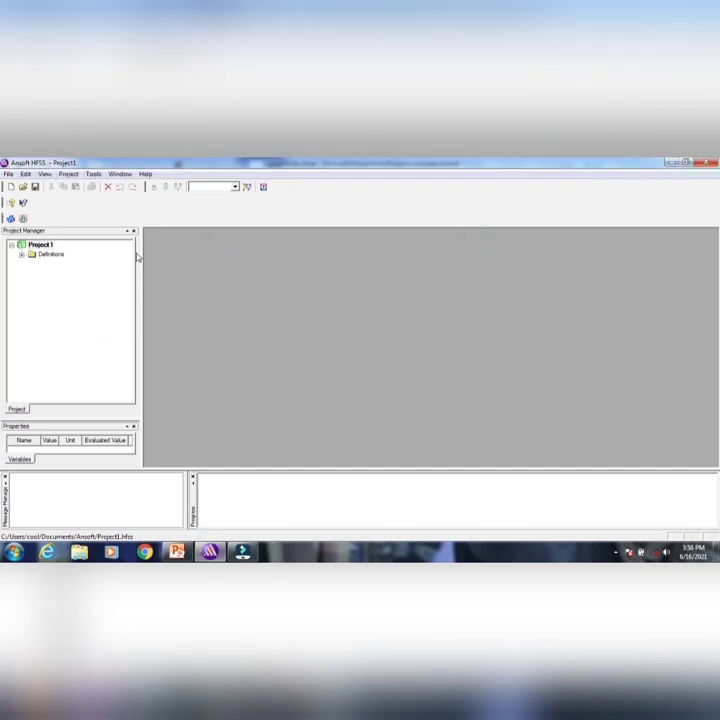
left_click(70, 176)
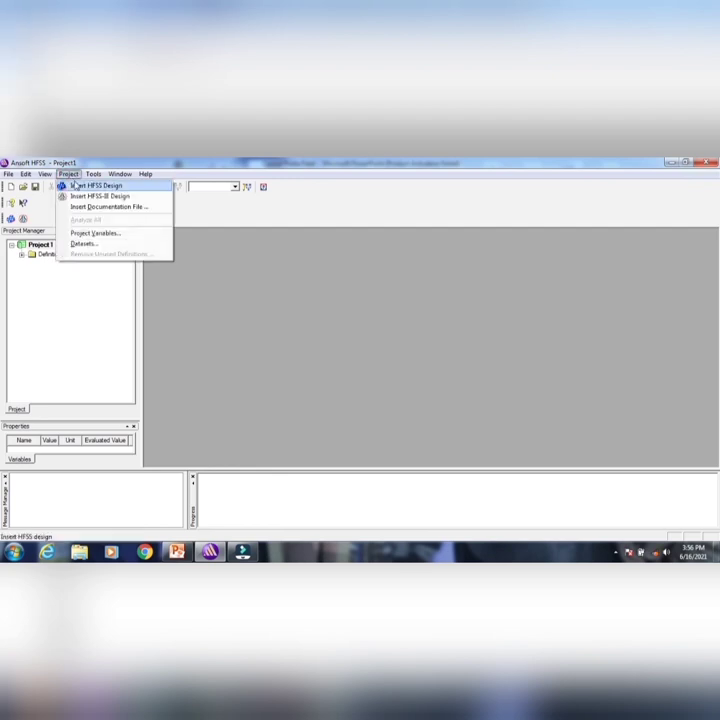
left_click(70, 185)
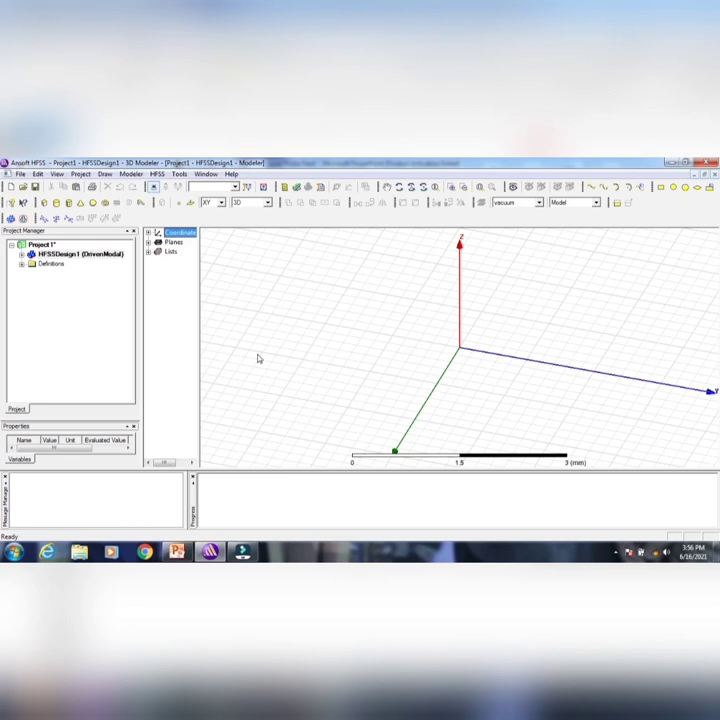
double_click(40, 254)
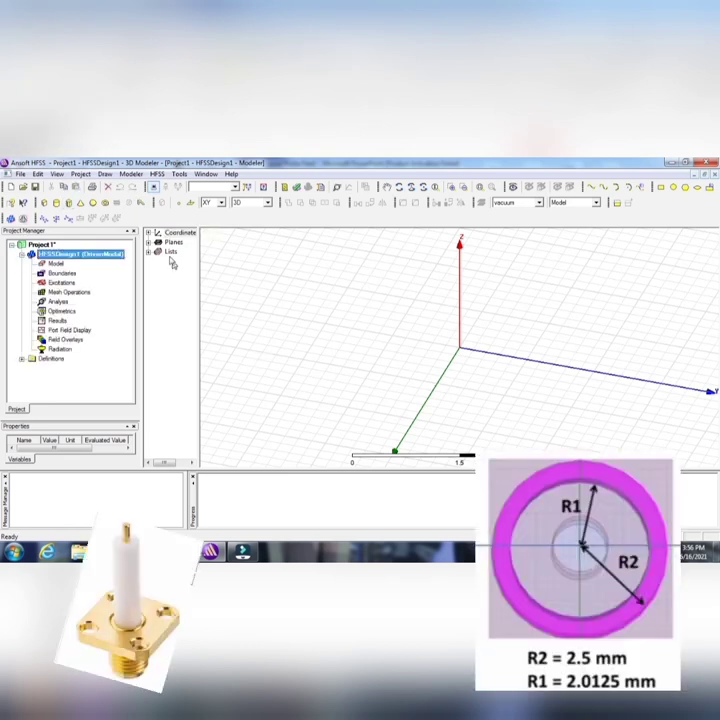
double_click(160, 233)
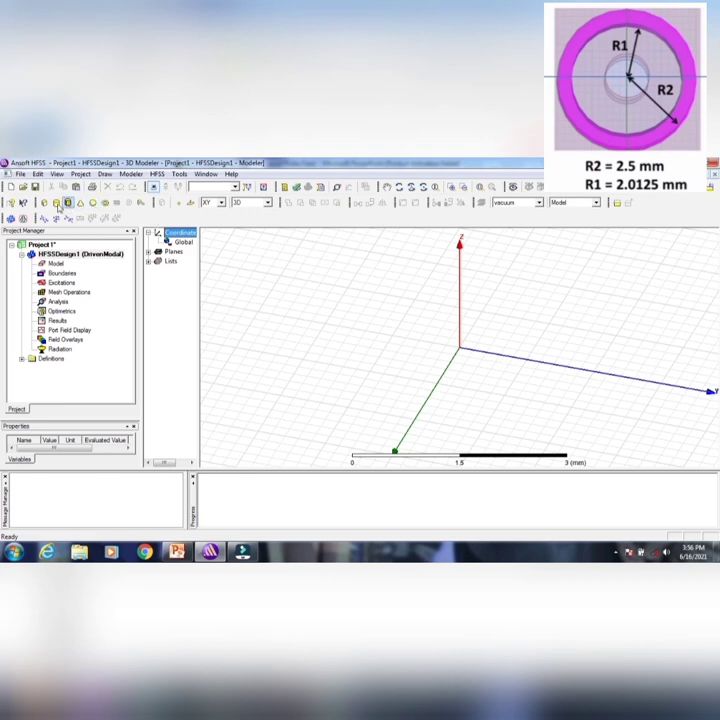
- Draw a cylinder of about 0.89 mm radius and 1 mm height on the XY plane, away from the origin
left_click(58, 202)
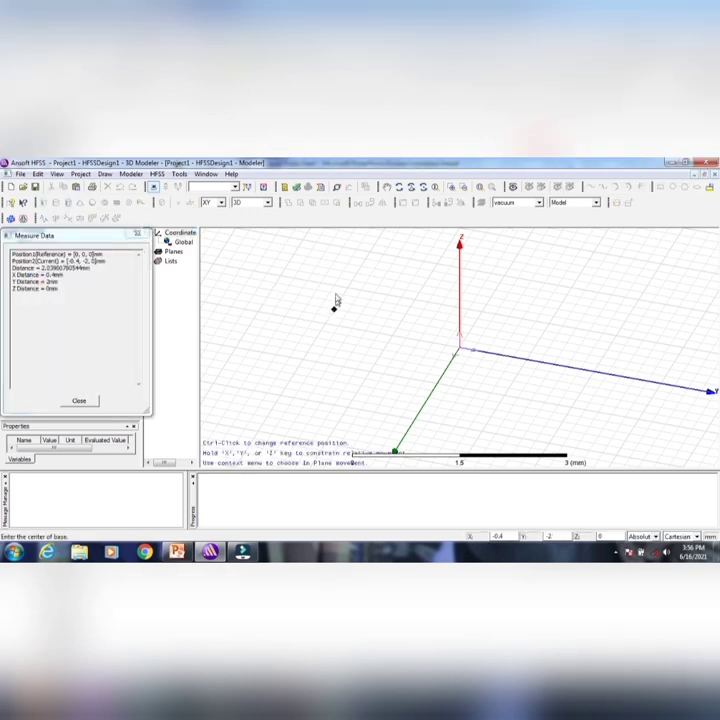
left_click(330, 295)
left_click(382, 317)
left_click(384, 366)
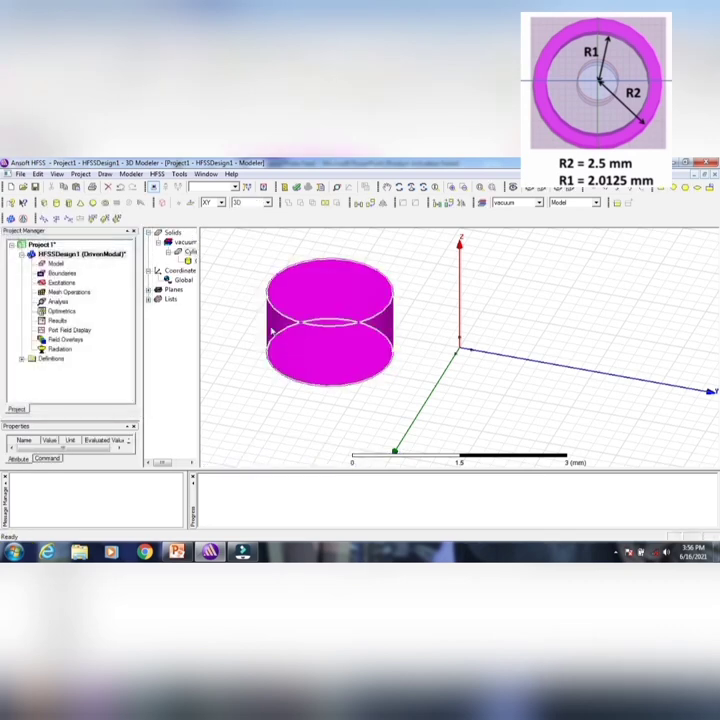
left_click_drag(215, 254, 241, 254)
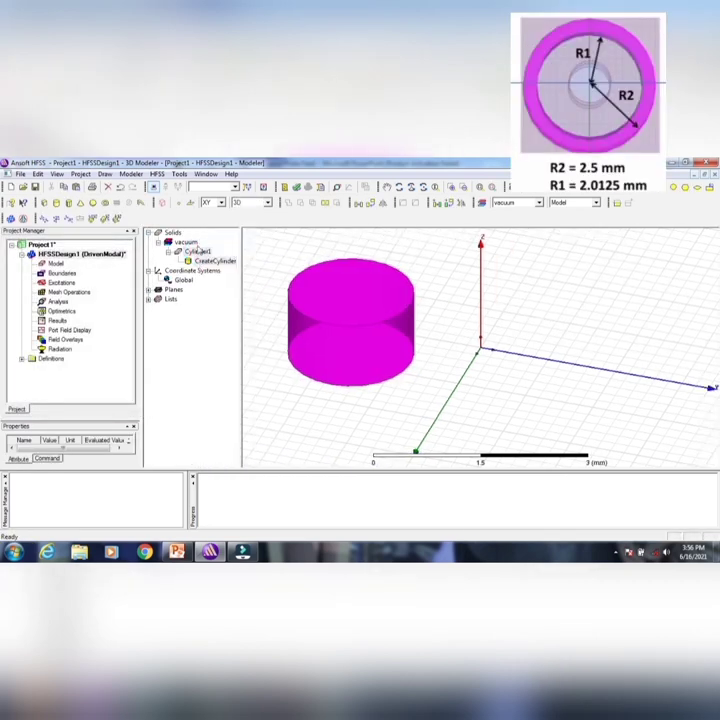
- Open the new cylinder's attributes and enter the name "outer probe"
double_click(188, 243)
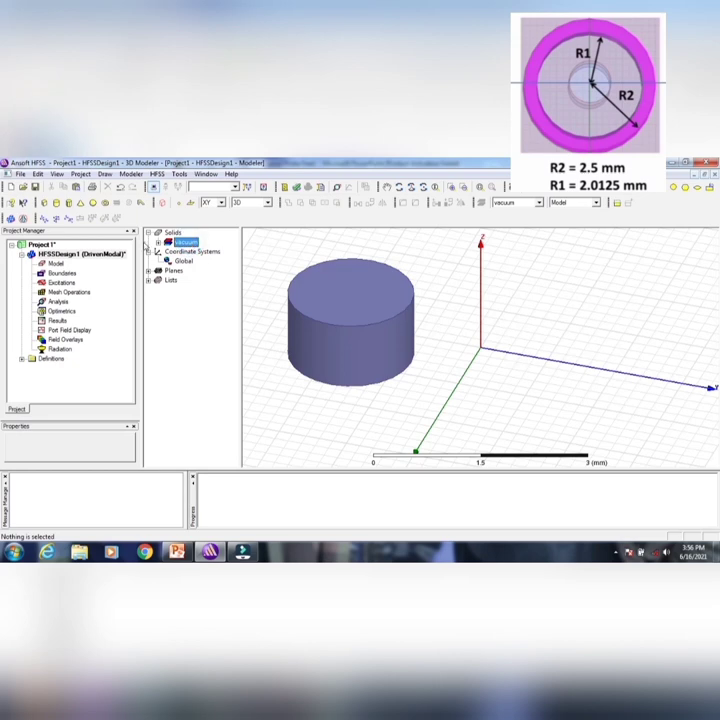
left_click(158, 242)
left_click(195, 251)
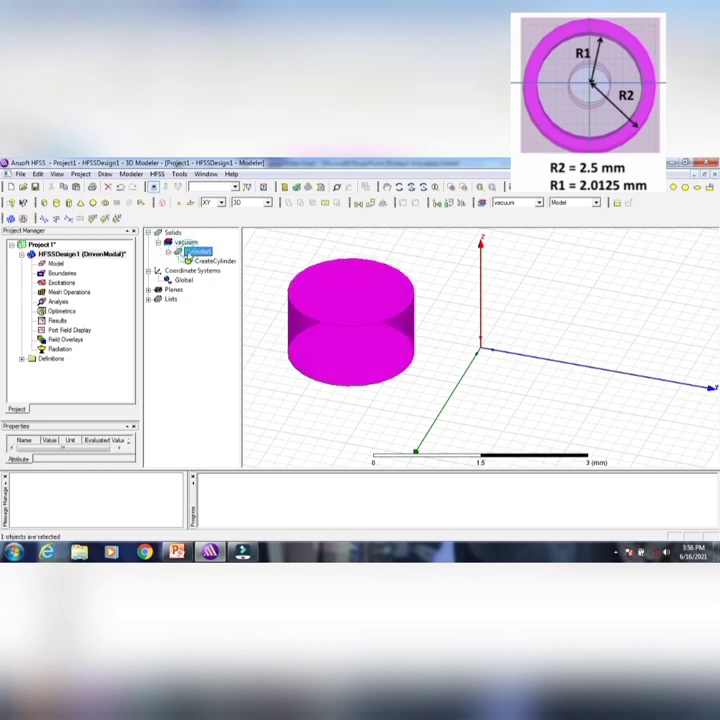
double_click(193, 251)
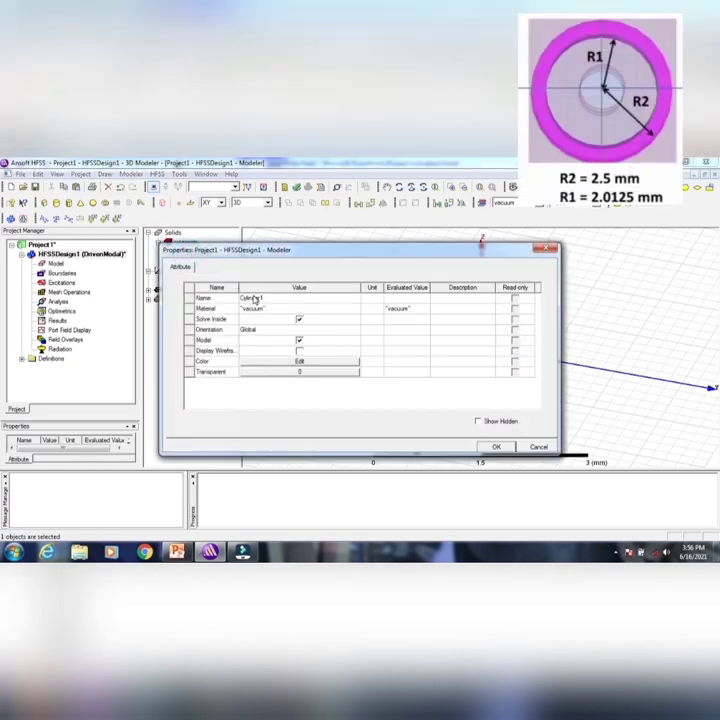
left_click(255, 299)
type("i")
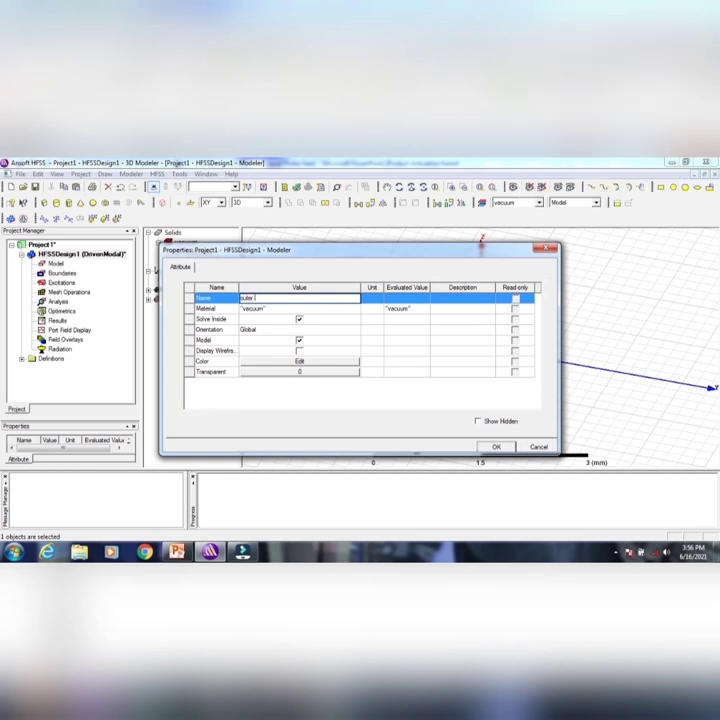
type("uter probe")
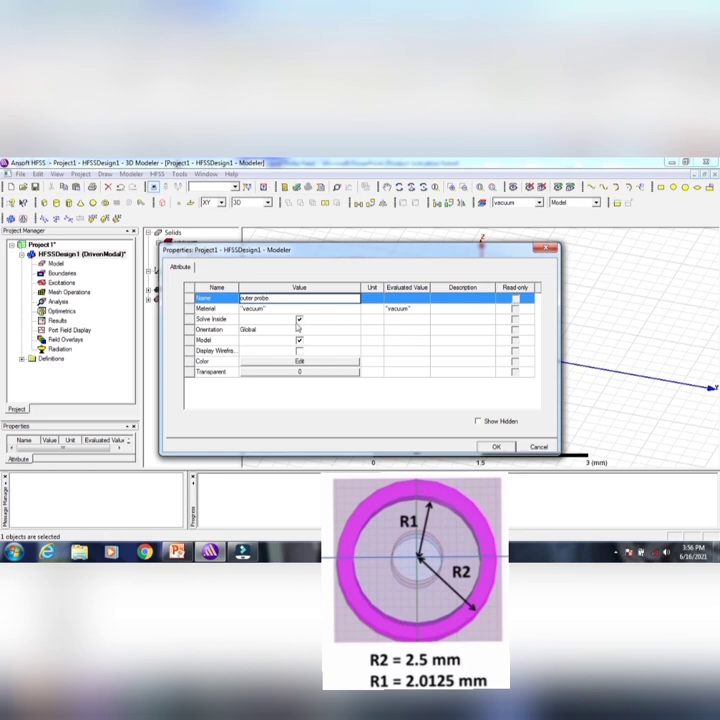
- Assign copper from the materials library as the cylinder's material
left_click(281, 309)
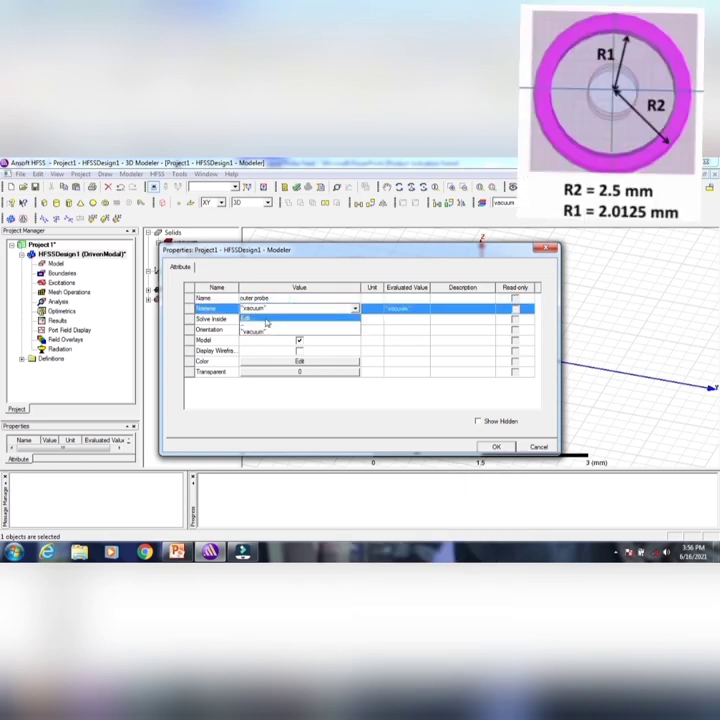
left_click(265, 319)
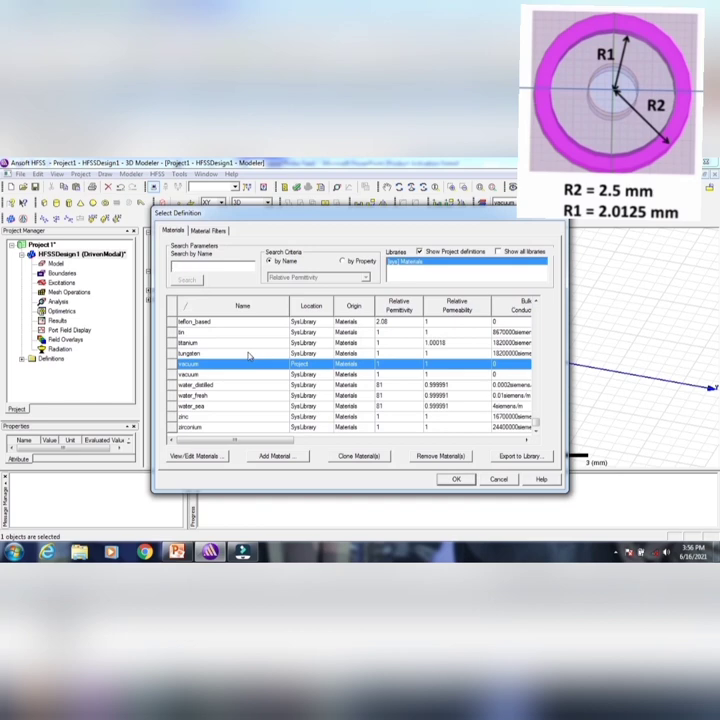
type("c")
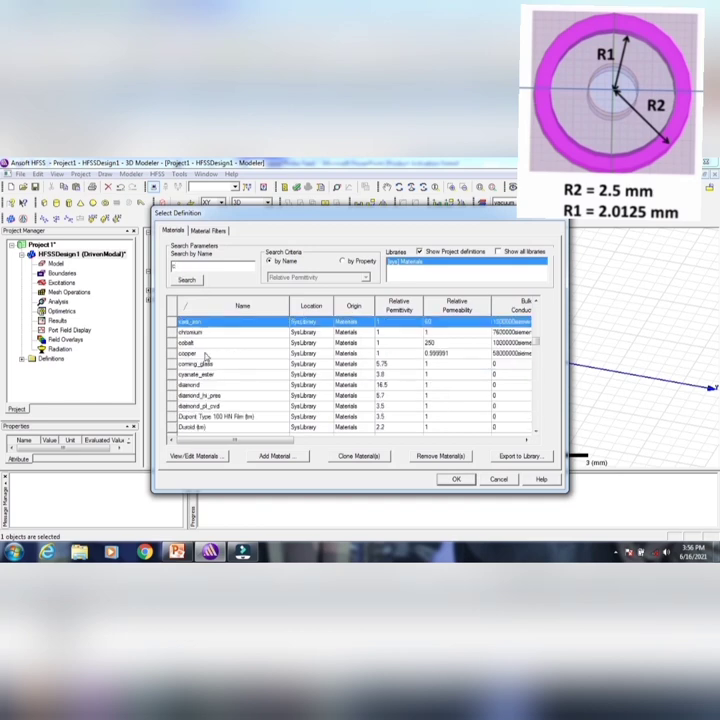
left_click(205, 354)
left_click(453, 477)
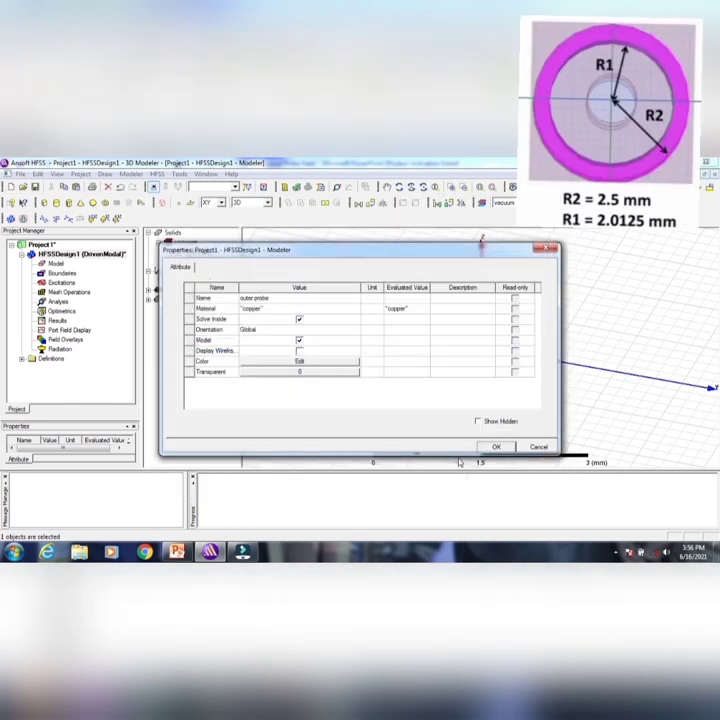
- Set the cylinder's color to olive (128, 128, 0) and its transparency to 0.6, and apply the attributes
left_click(303, 361)
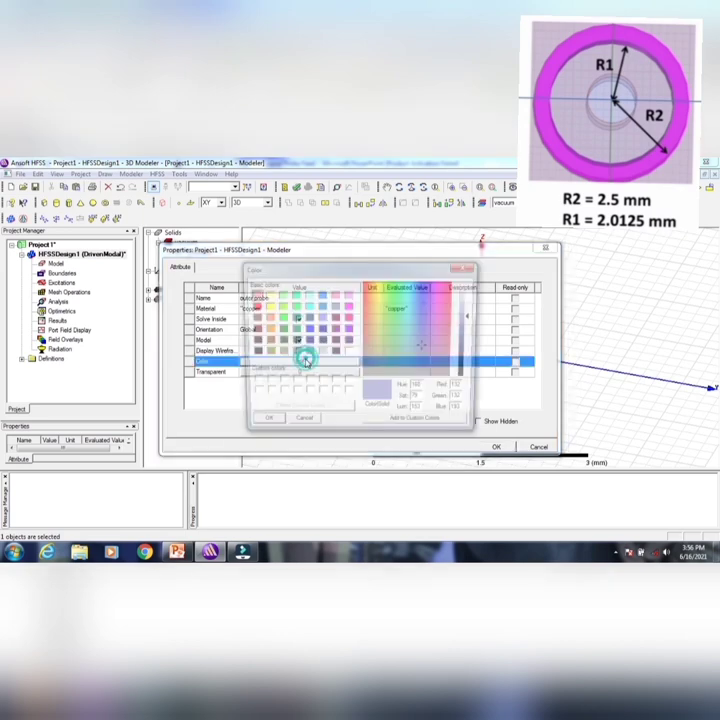
left_click(266, 354)
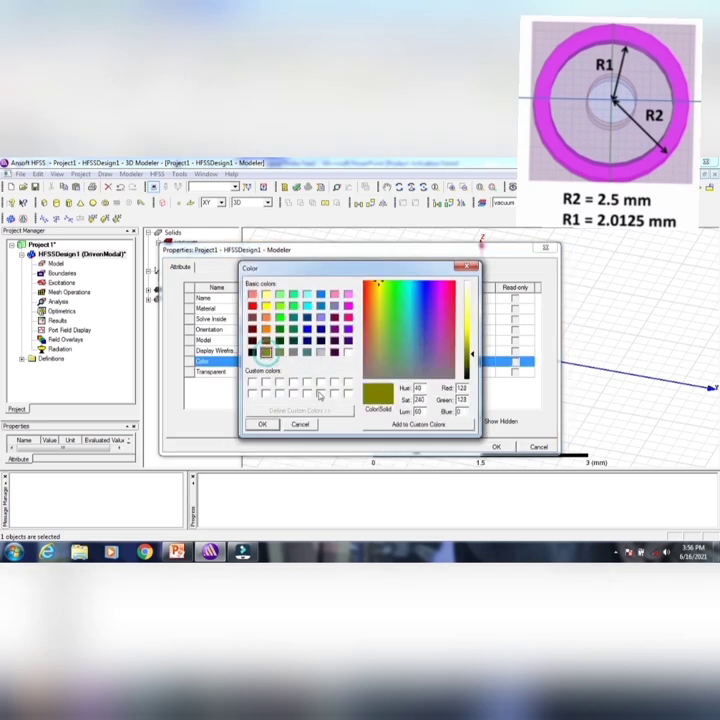
left_click(262, 424)
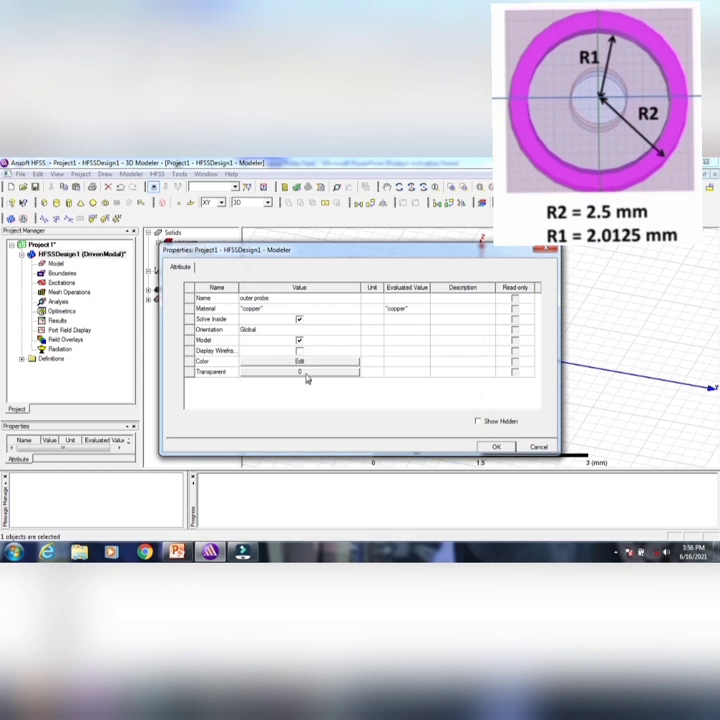
left_click(304, 372)
left_click_drag(300, 343, 355, 343)
left_click(332, 372)
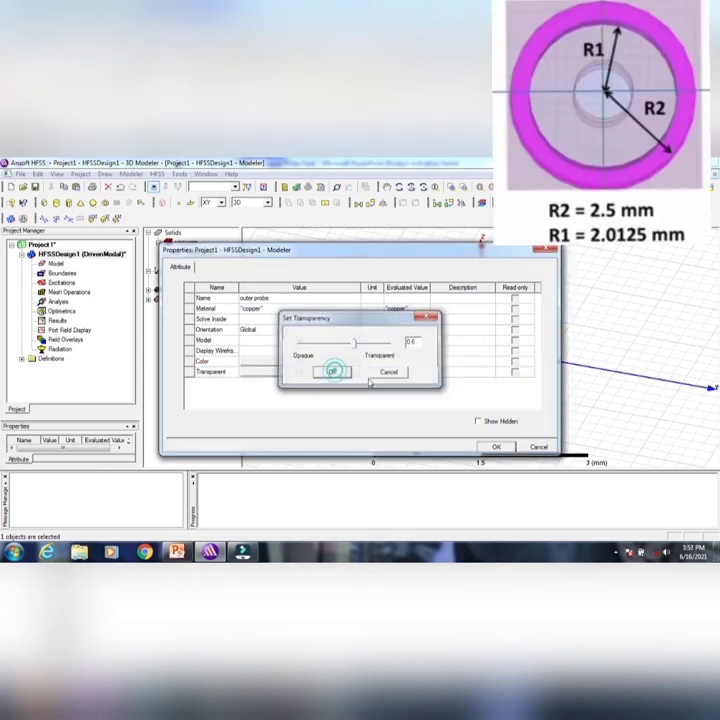
left_click(495, 447)
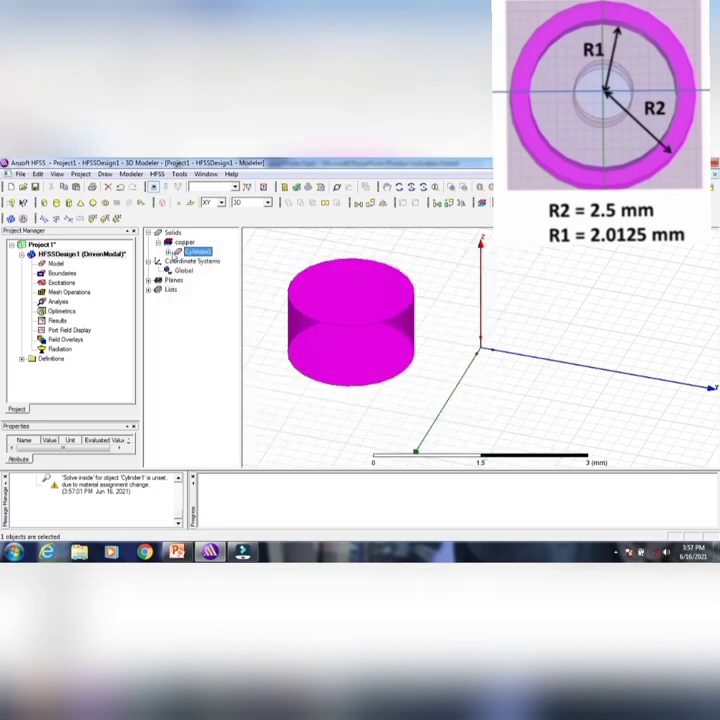
- Set the cylinder's center position to 0,0,0, its radius to 2.5 mm and its height to 5 mm
left_click(169, 252)
double_click(215, 260)
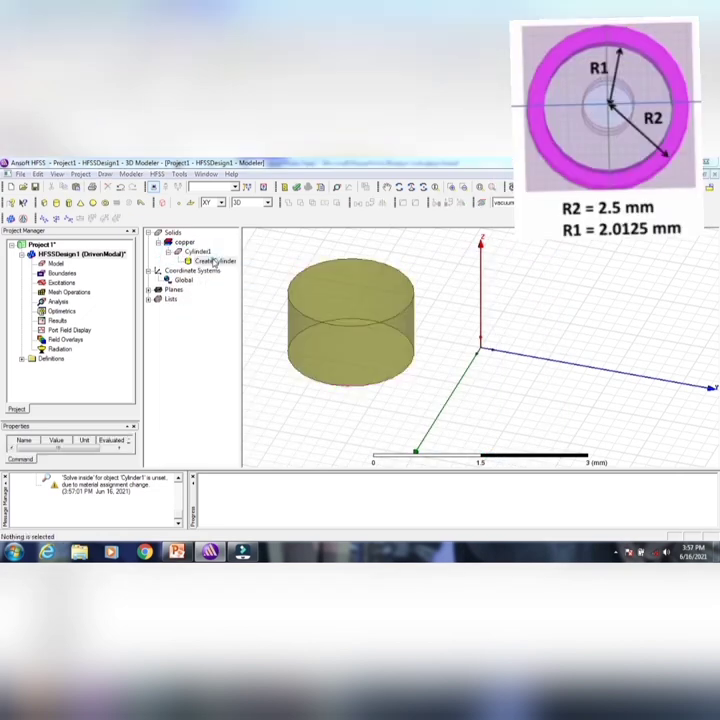
left_click(256, 318)
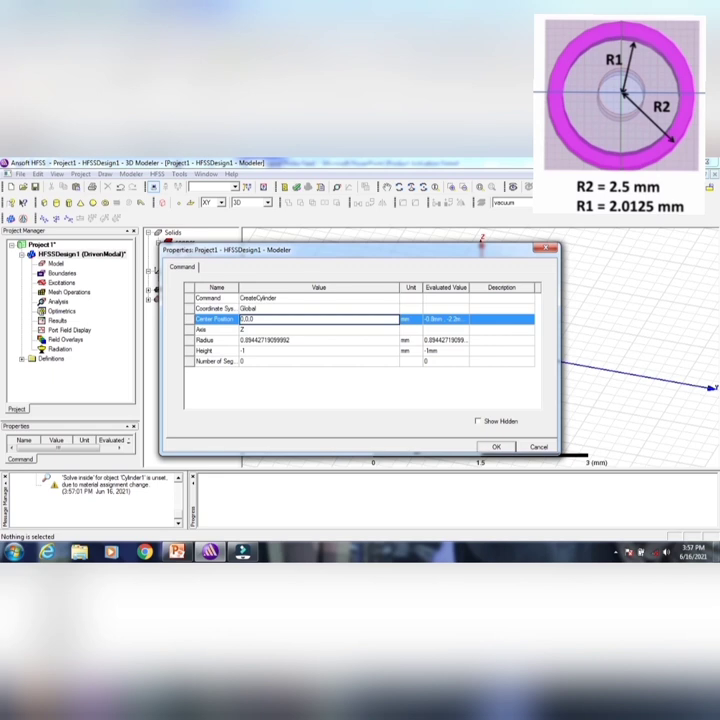
left_click(258, 343)
type("2.5mm")
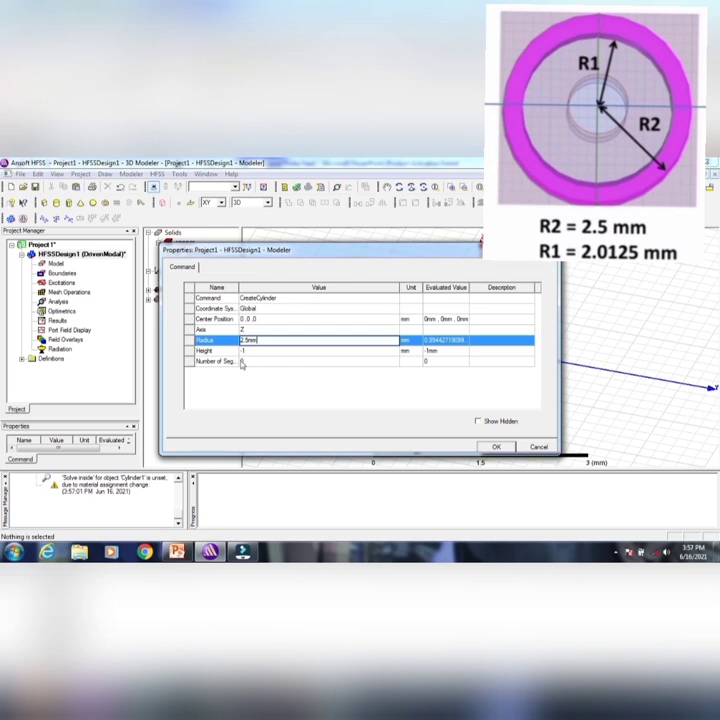
left_click(246, 351)
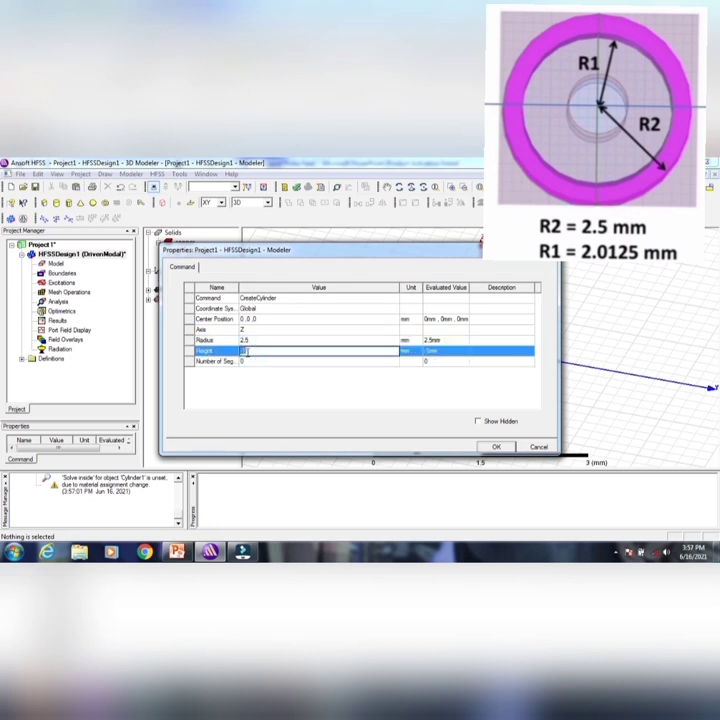
type("1")
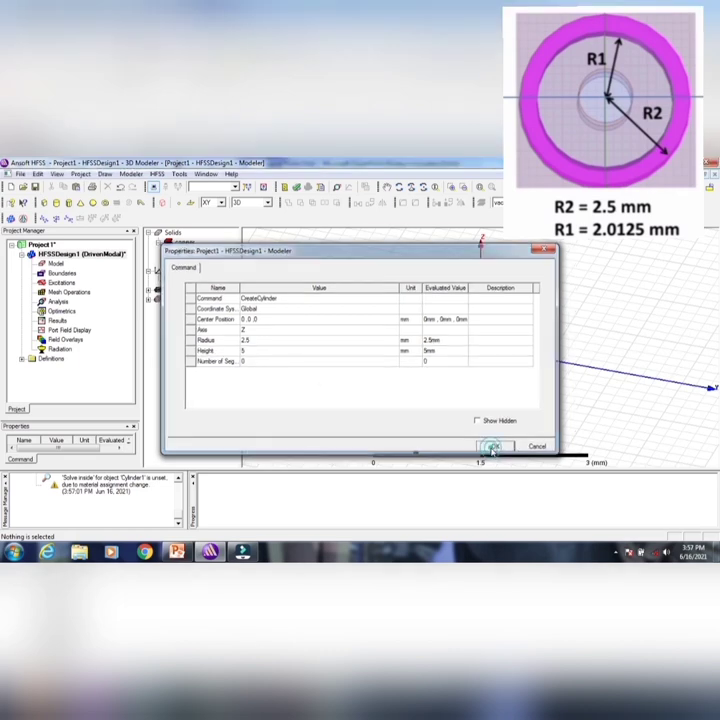
left_click(495, 447)
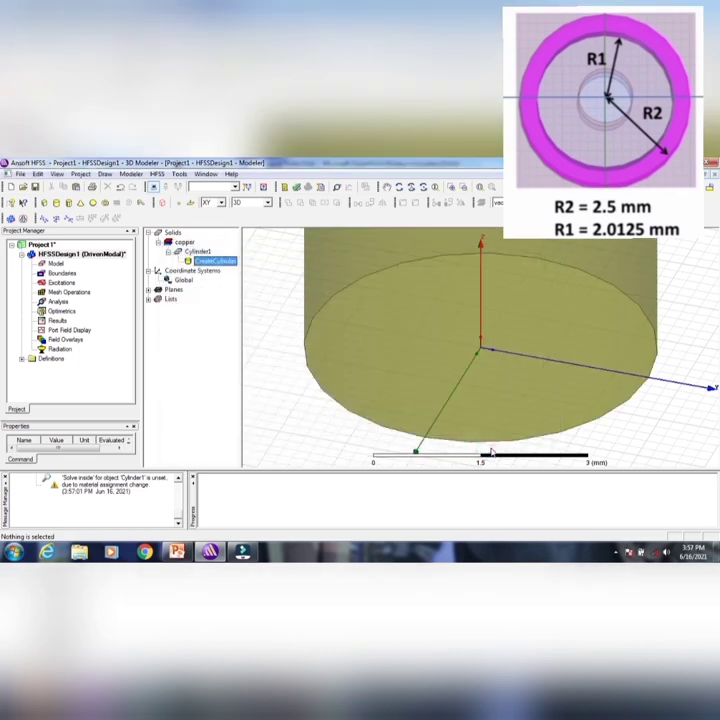
left_click(435, 187)
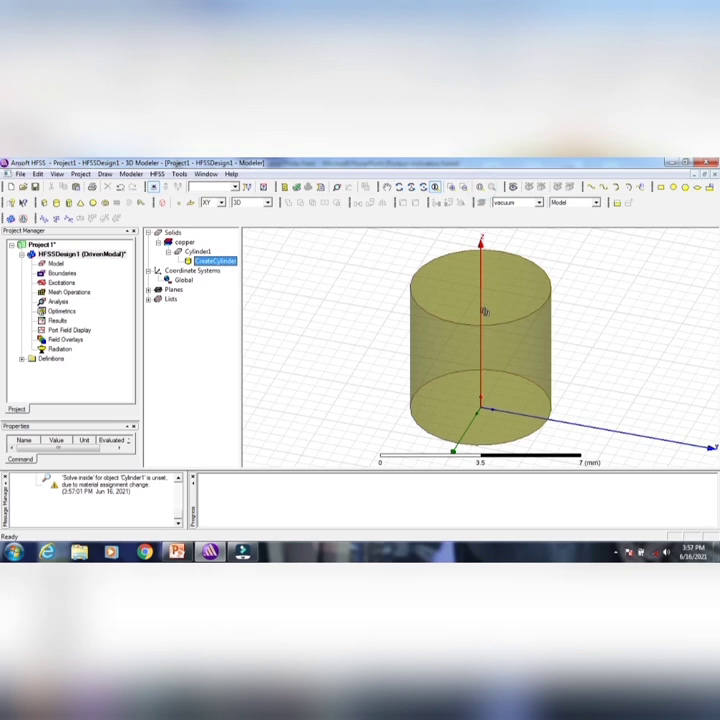
- Duplicate the copper cylinder in place by copying and pasting it
left_click(196, 251)
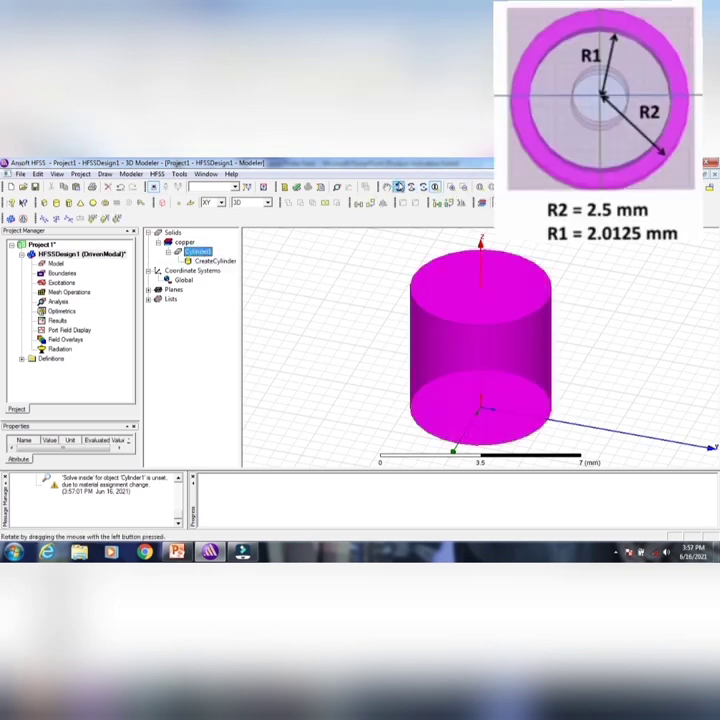
double_click(444, 232, "alt")
left_click_drag(503, 357, 450, 292, "alt")
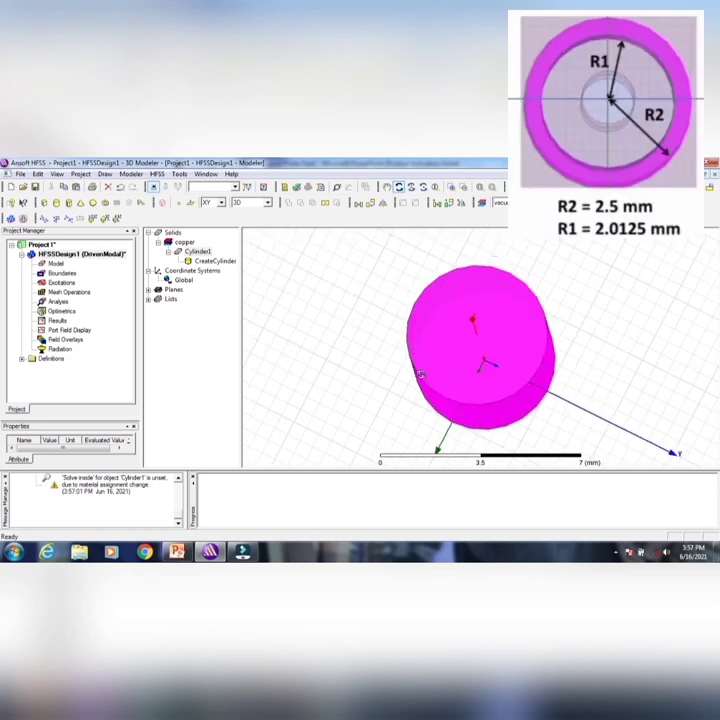
right_click(206, 252)
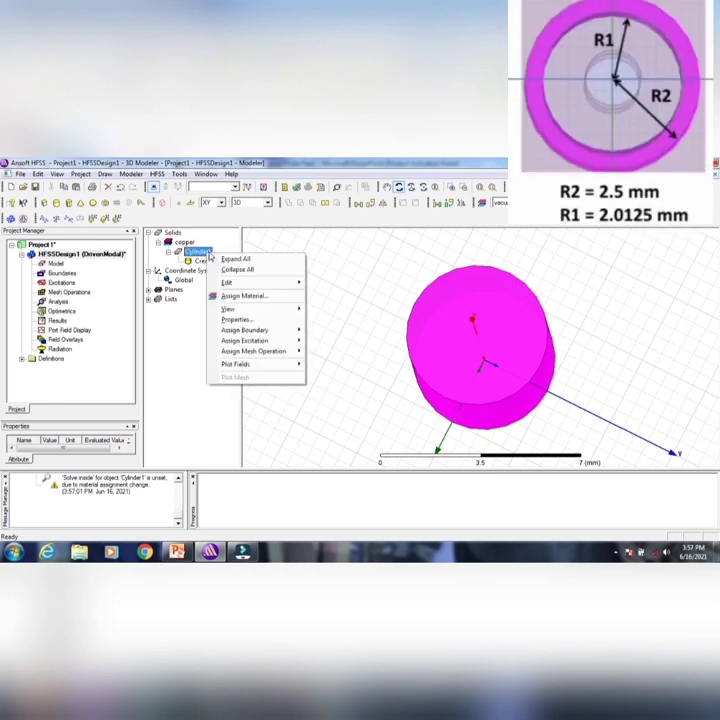
mouse_move(227, 282)
left_click(328, 283)
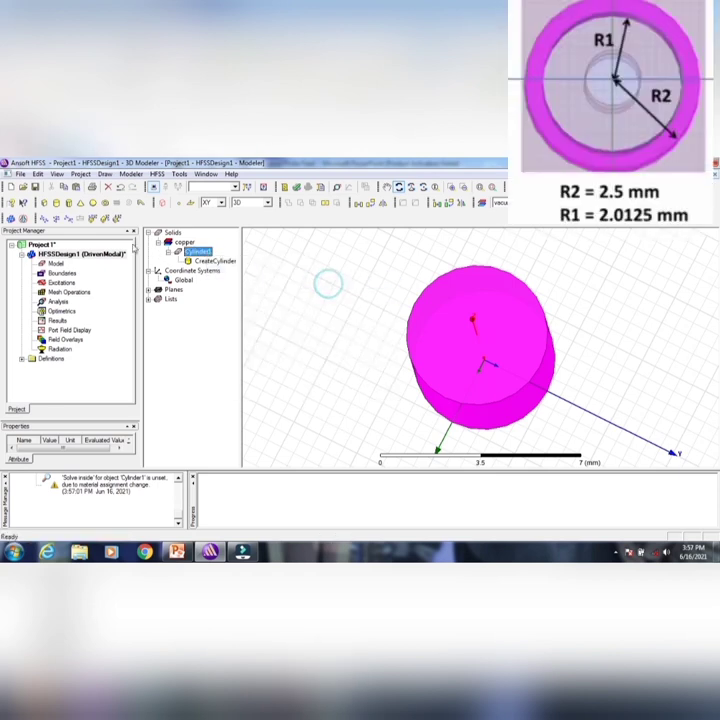
left_click(72, 186)
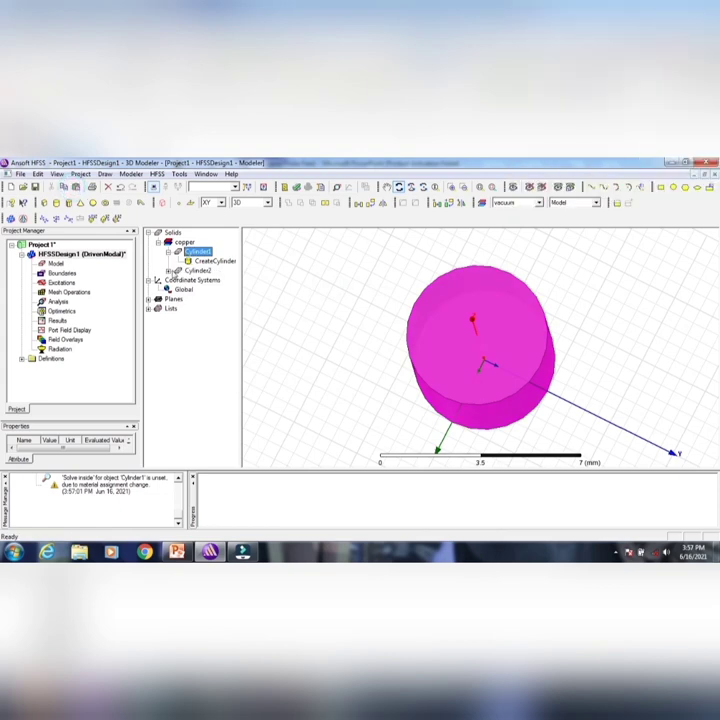
- Set the radius of the duplicated copper cylinder to 2.0125 mm
left_click(170, 270)
double_click(212, 280)
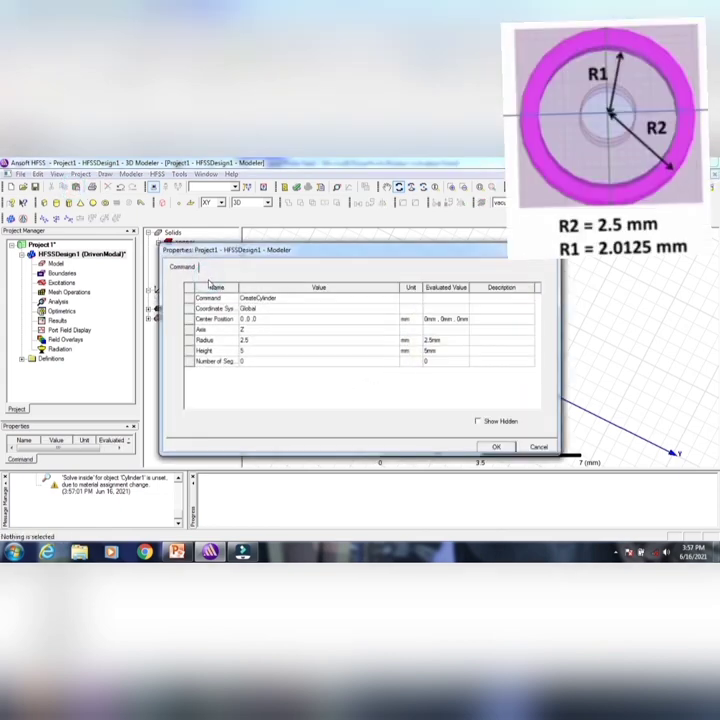
left_click(247, 340)
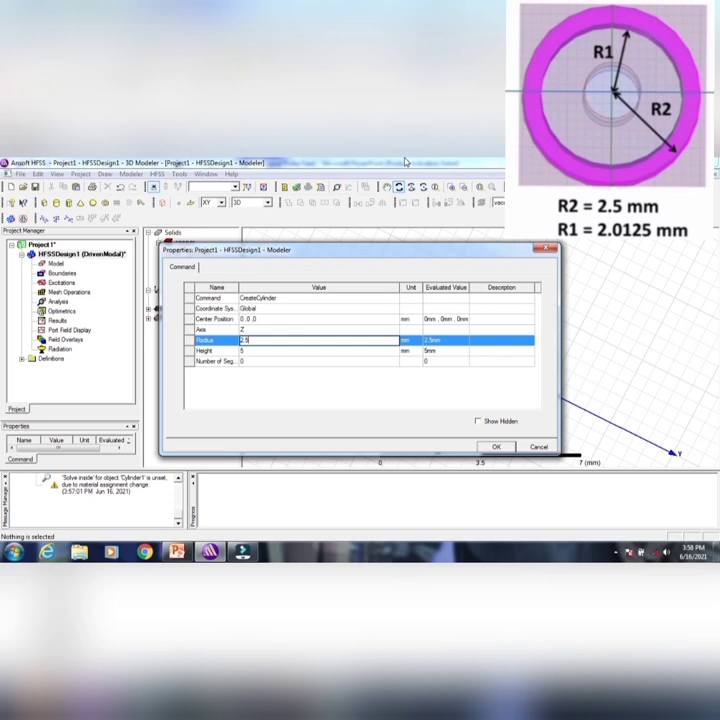
type("2.0125mm")
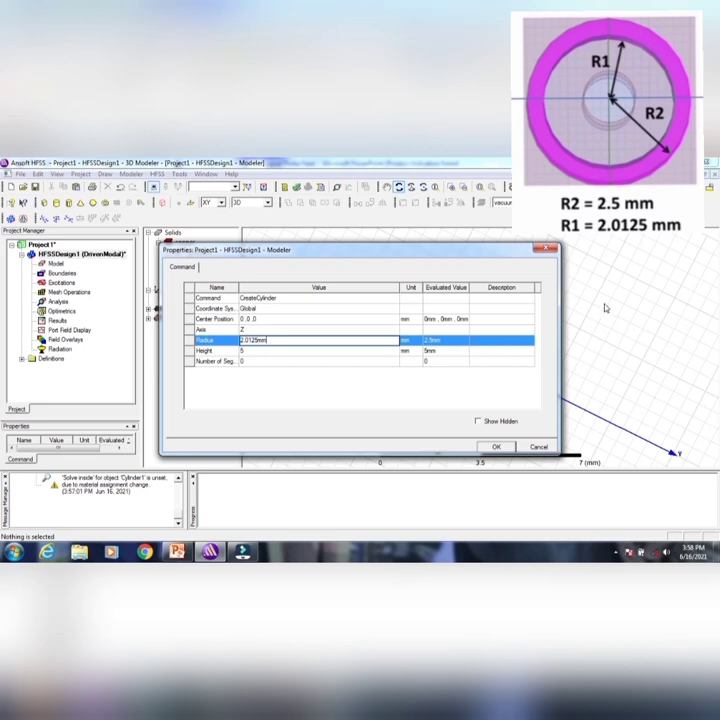
left_click(494, 448)
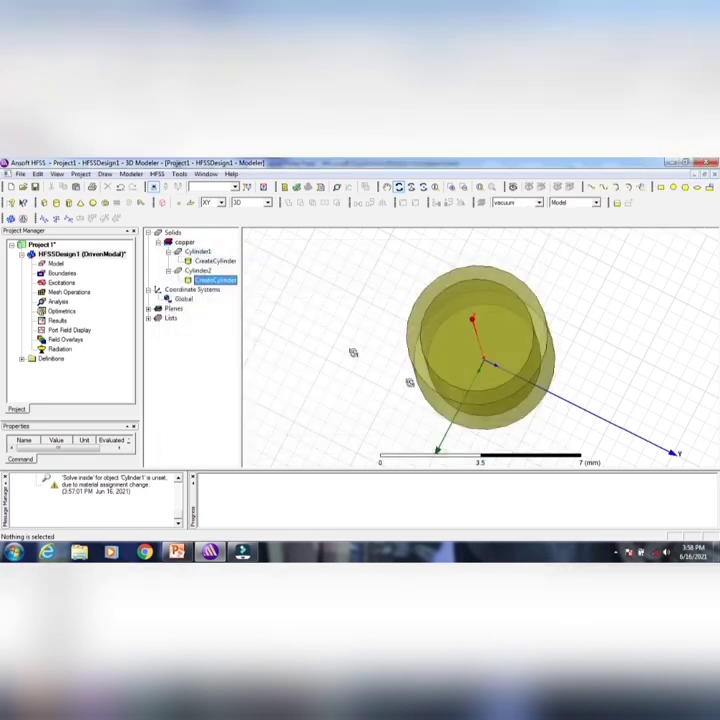
- Subtract the smaller cylinder, Cylinder2, from Cylinder1 without cloning the tool object, to form the hollow outer conductor
left_click(458, 360)
left_click_drag(558, 312, 478, 320)
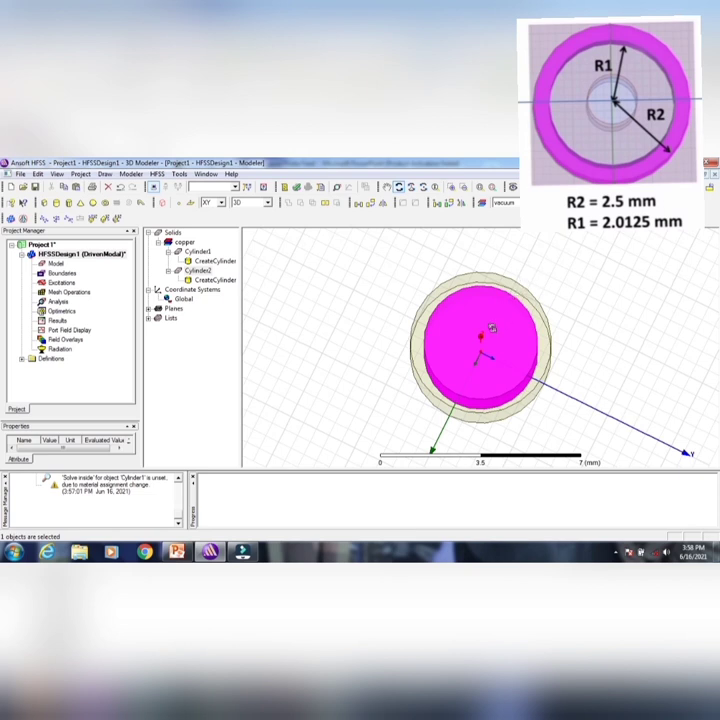
left_click(199, 252)
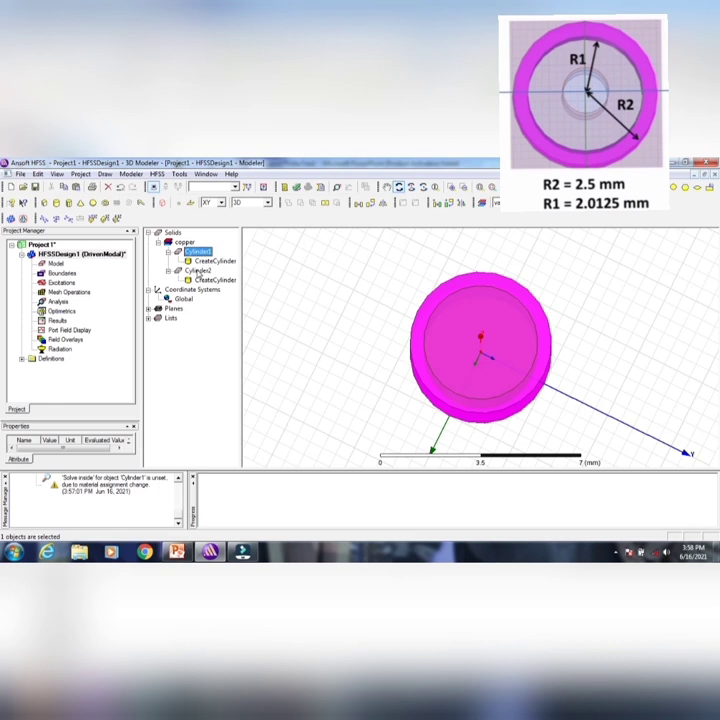
left_click(198, 270, "ctrl")
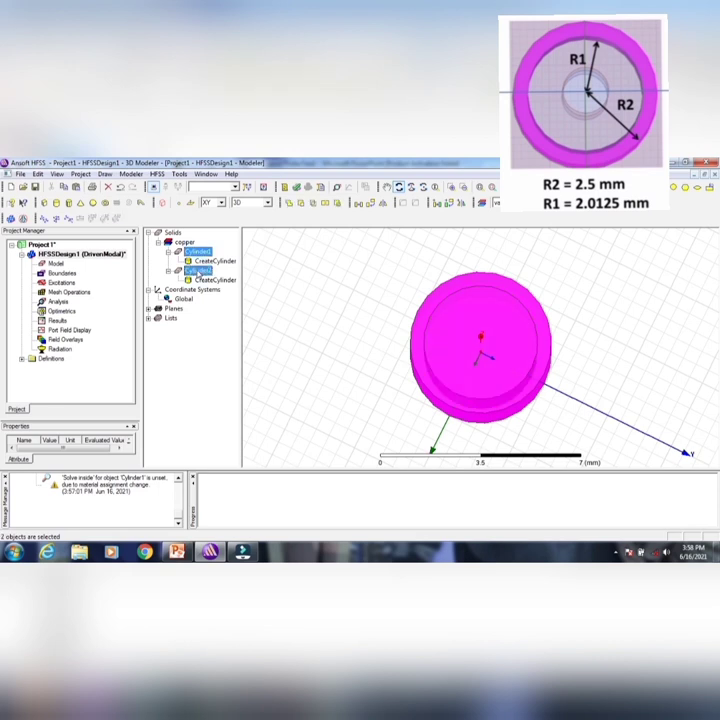
left_click(299, 203)
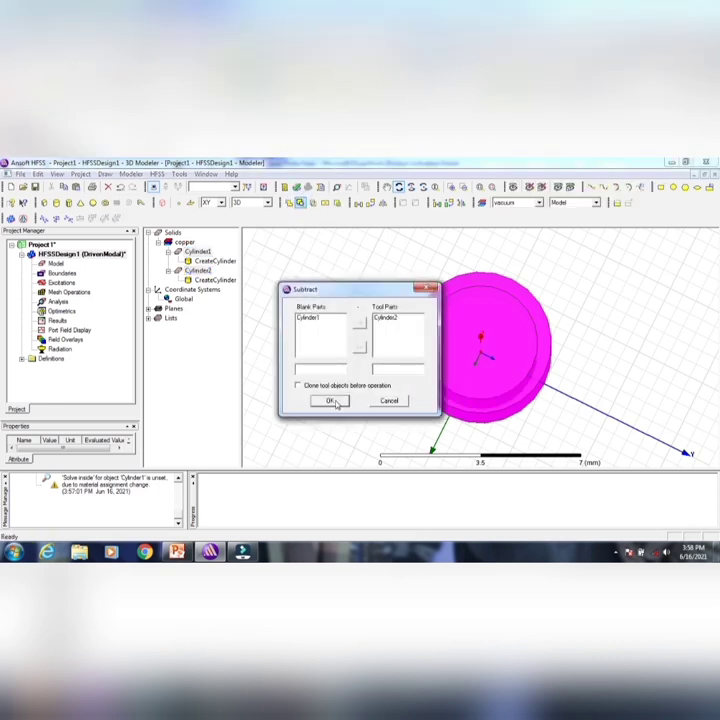
left_click(331, 400)
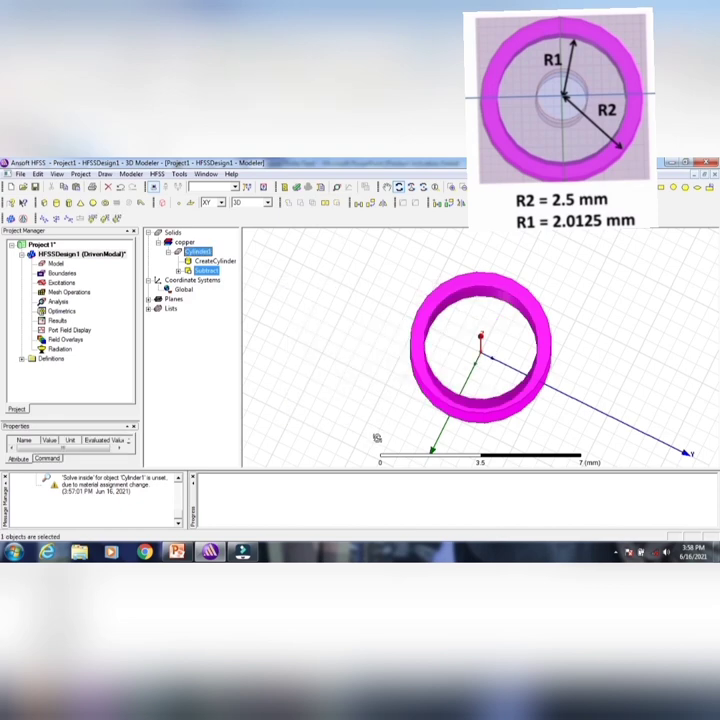
- Try to rename the hollow copper cylinder as "outer conductor"
left_click_drag(484, 341, 547, 360, "alt")
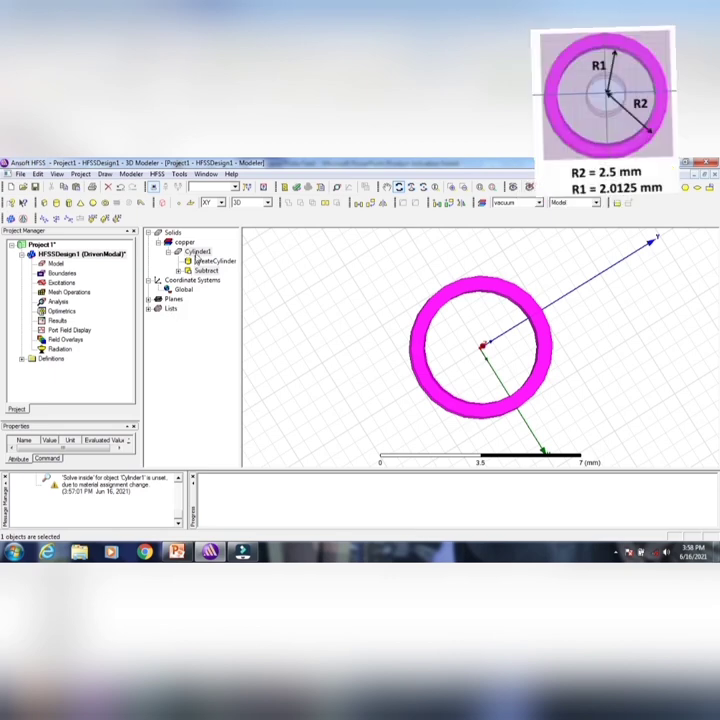
double_click(197, 252)
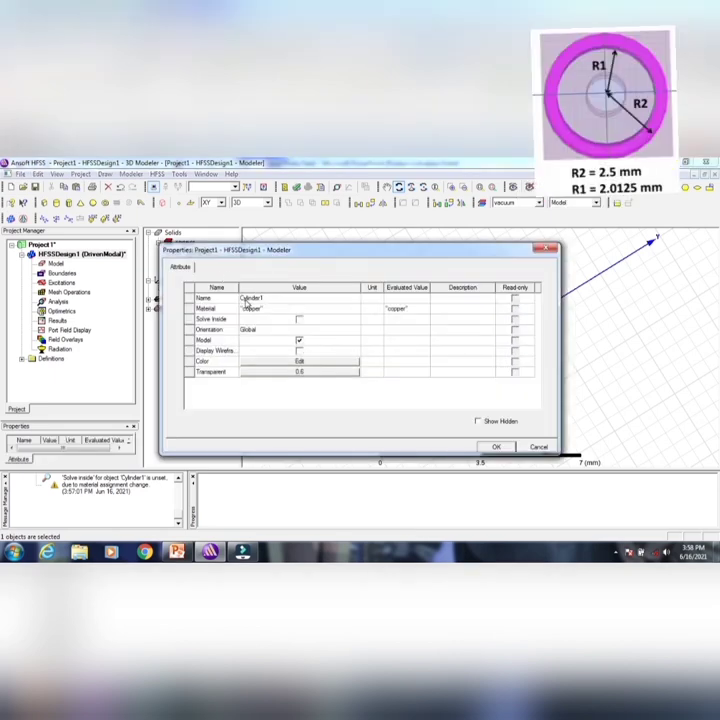
left_click(250, 298)
type("i")
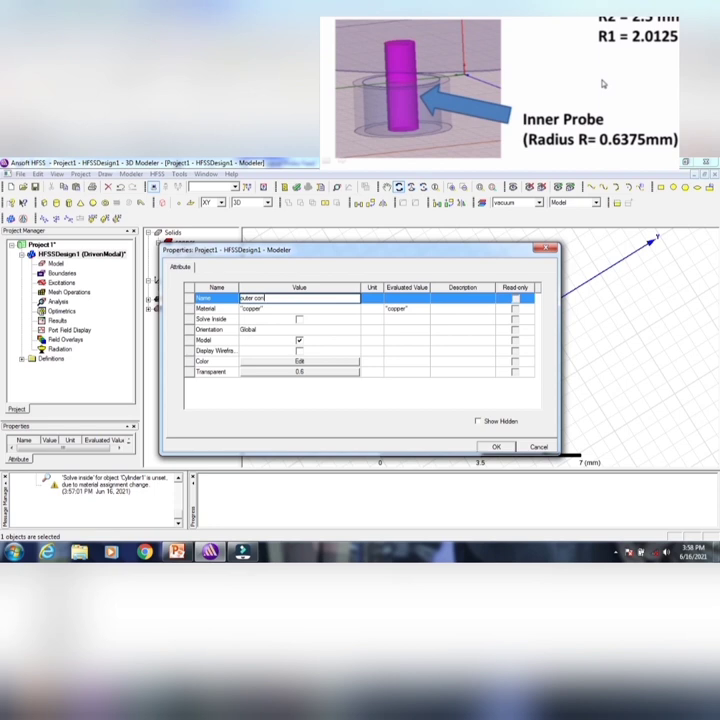
type("uter conductor")
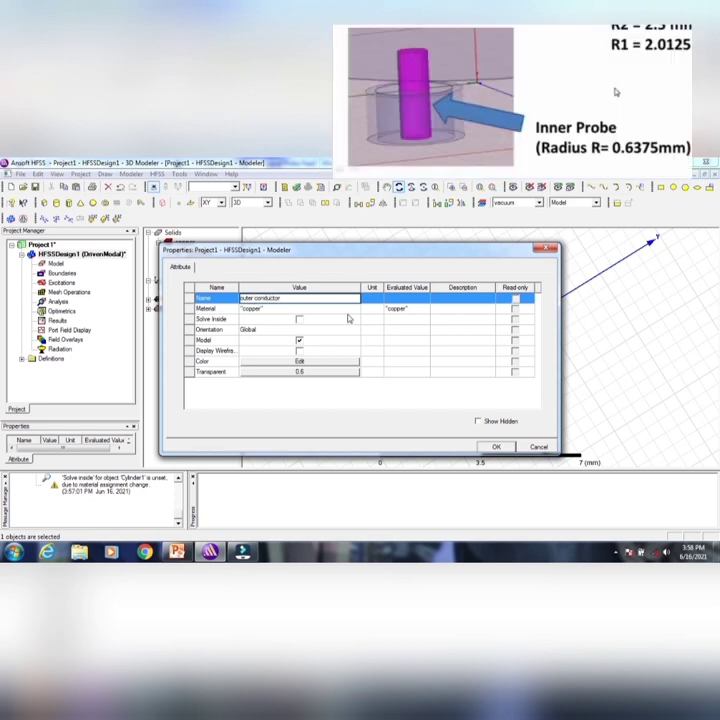
left_click(497, 448)
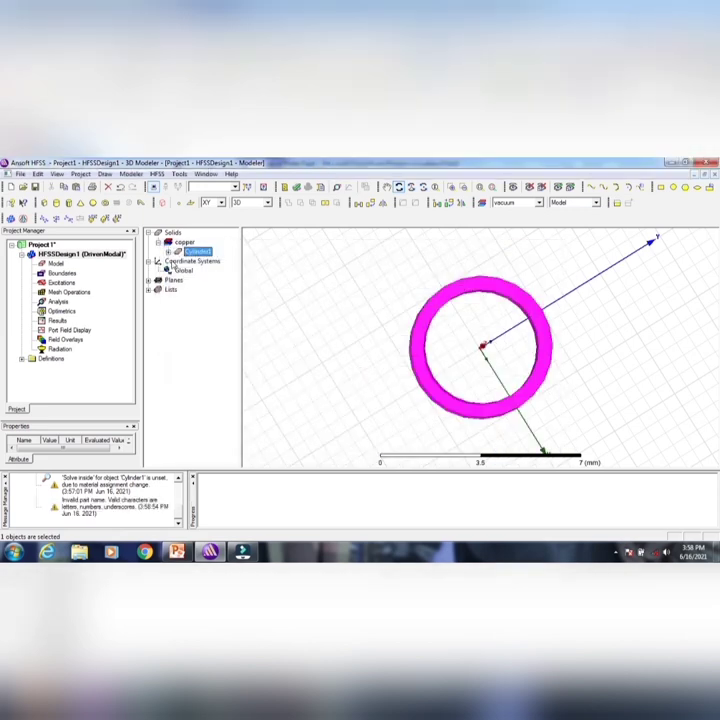
left_click(168, 251)
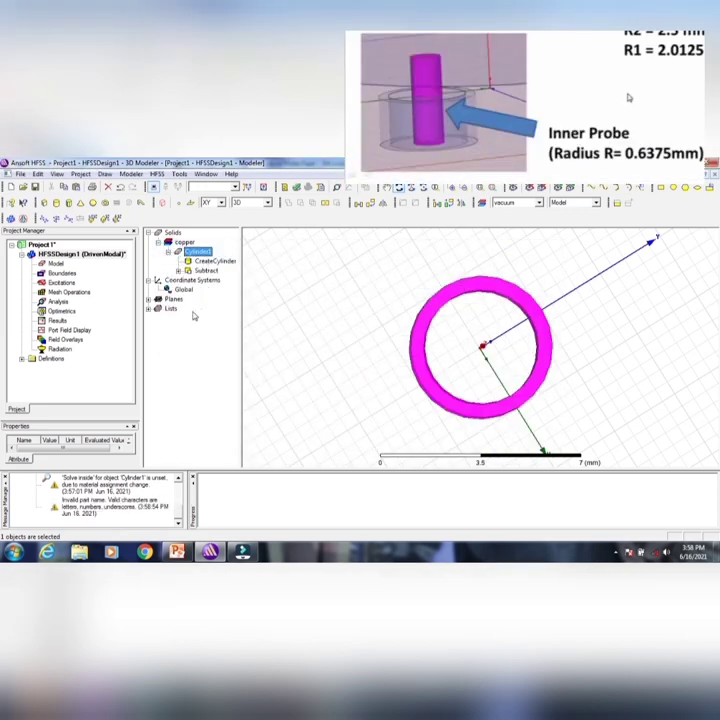
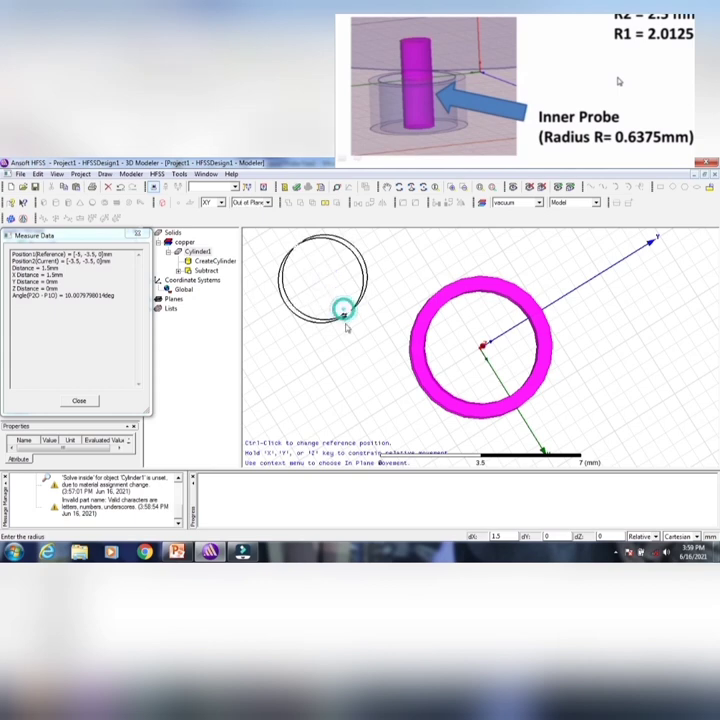
- Draw a new vacuum cylinder beside the copper ring, with a radius of about 1.5 mm and a height of about -10.5 mm
left_click(344, 328)
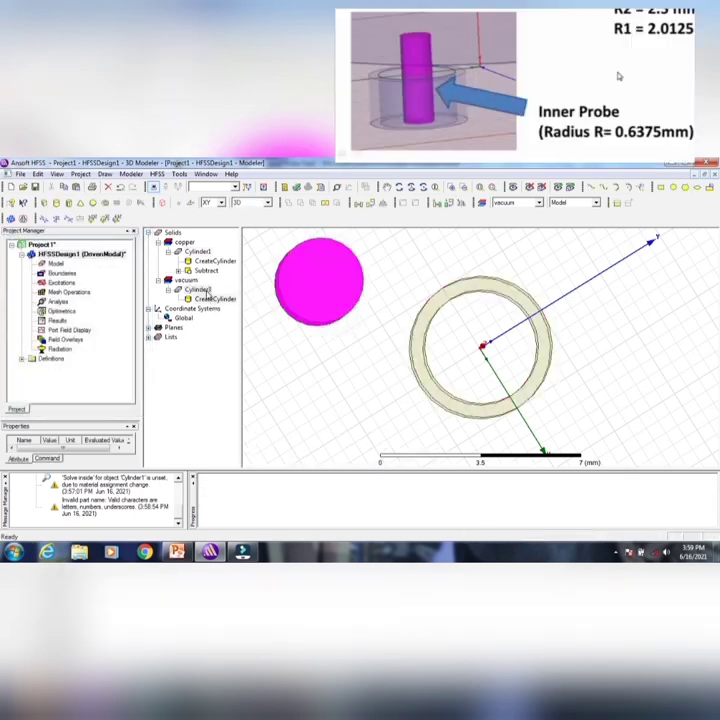
double_click(200, 291)
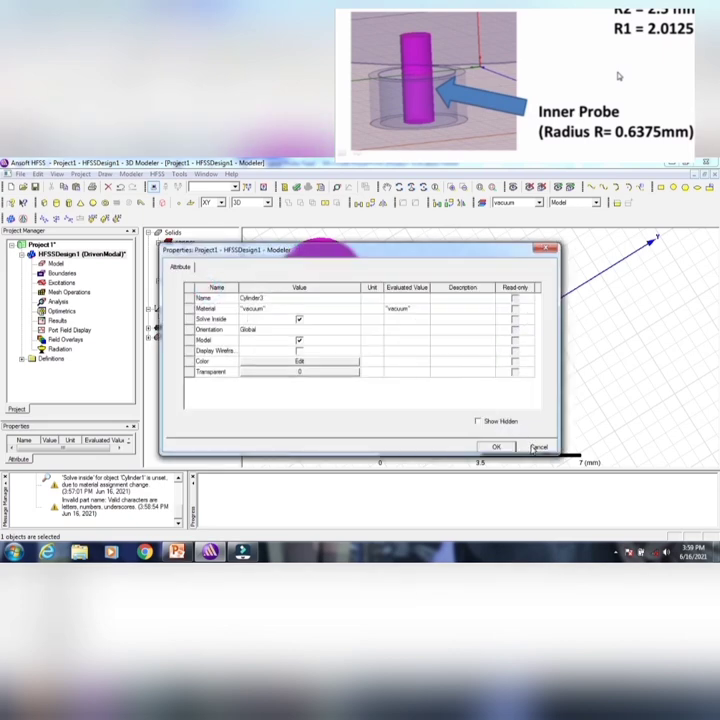
key("Return")
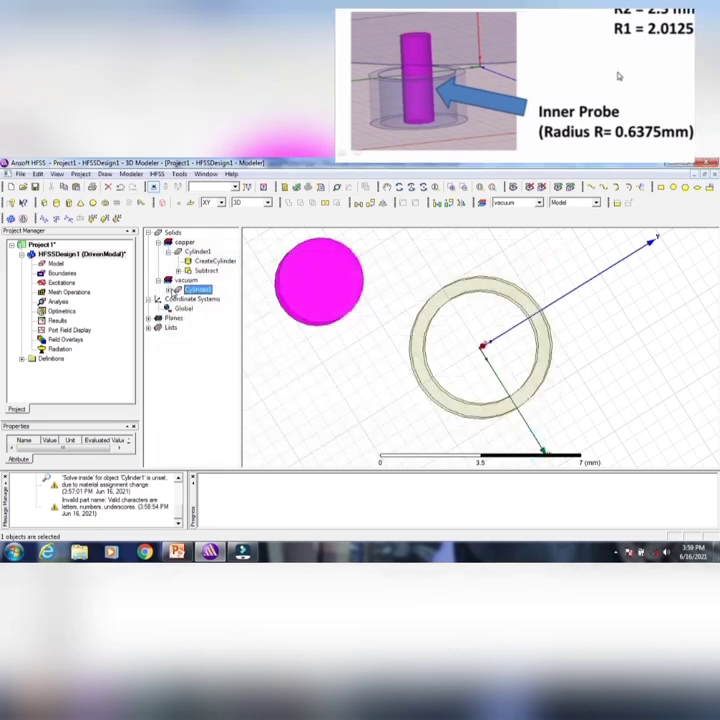
- Set the new vacuum cylinder's center position to 0,0,0, its radius to 2.0125 mm and its height to 5 mm
left_click(168, 290)
double_click(207, 299)
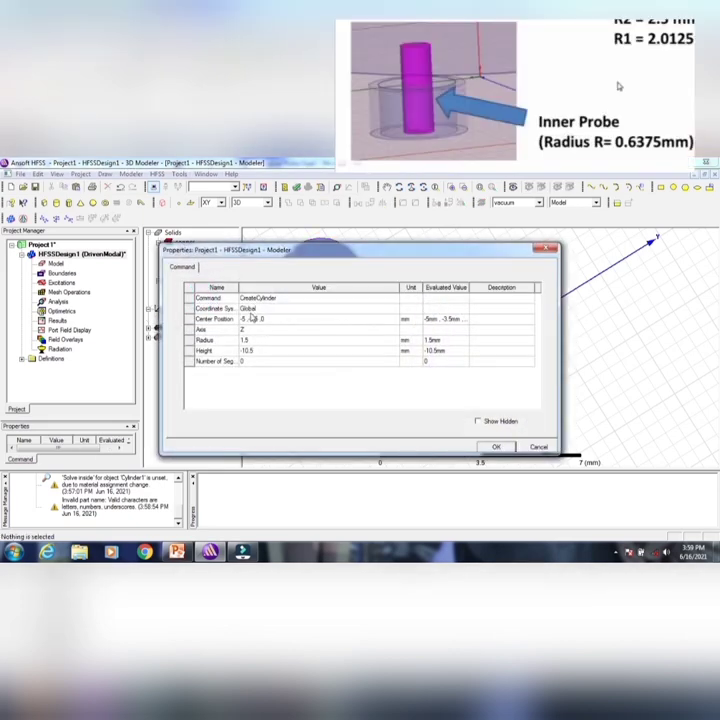
left_click(252, 318)
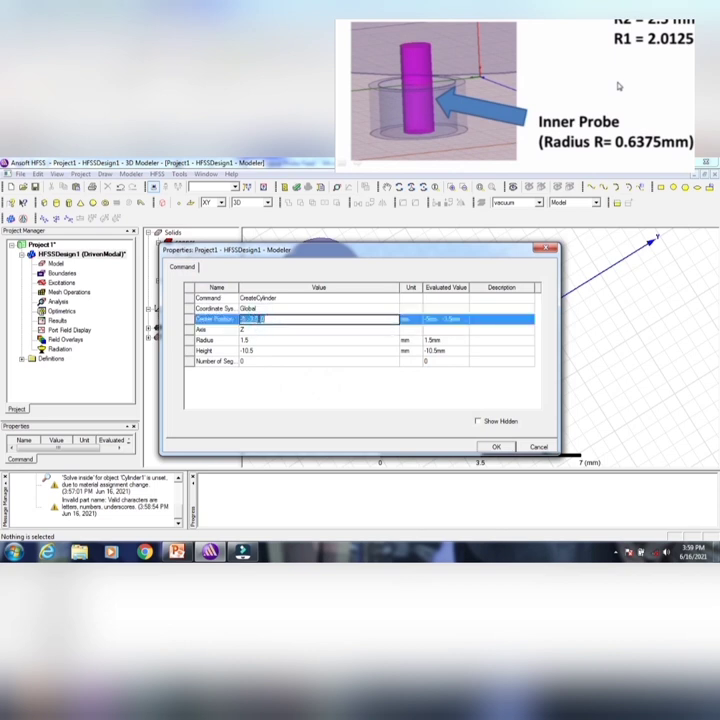
type("1")
left_click(252, 340)
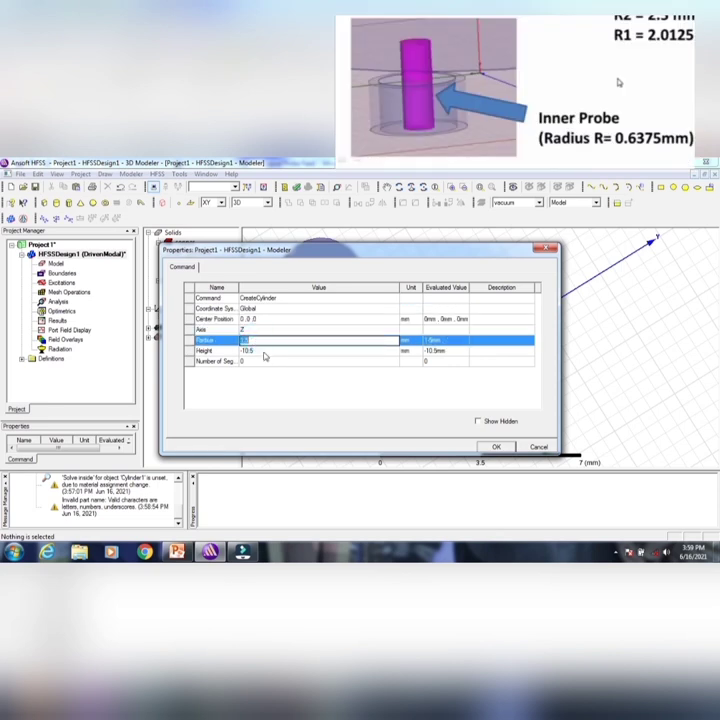
key("BackSpace")
type("2.0125mm")
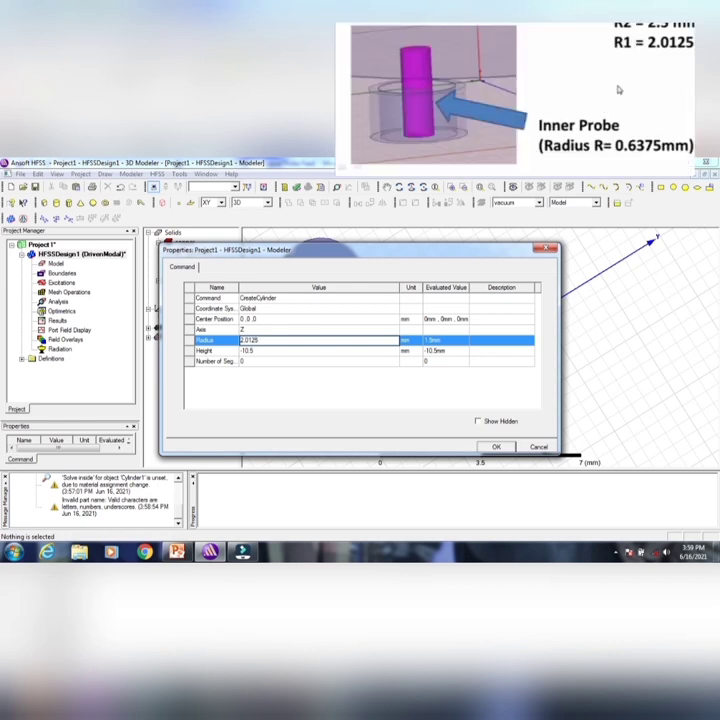
left_click(263, 351)
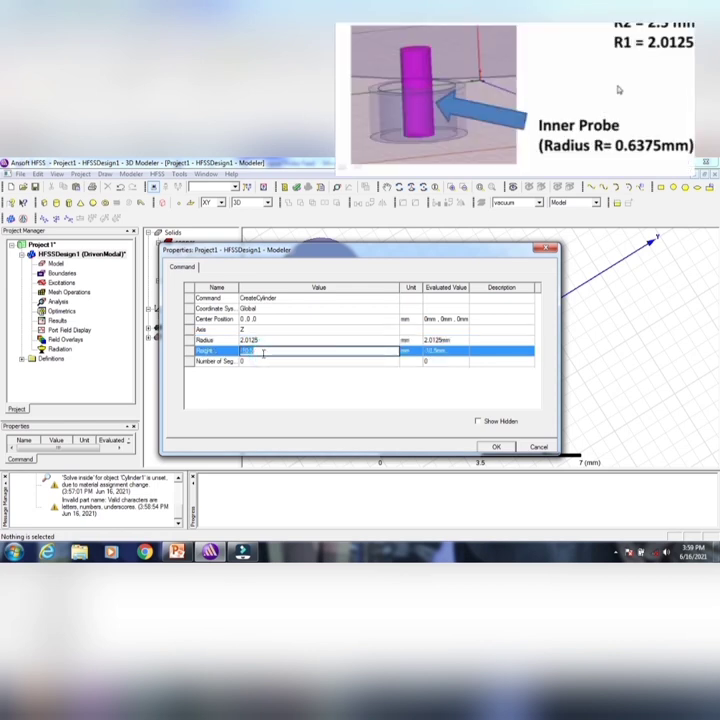
type("1")
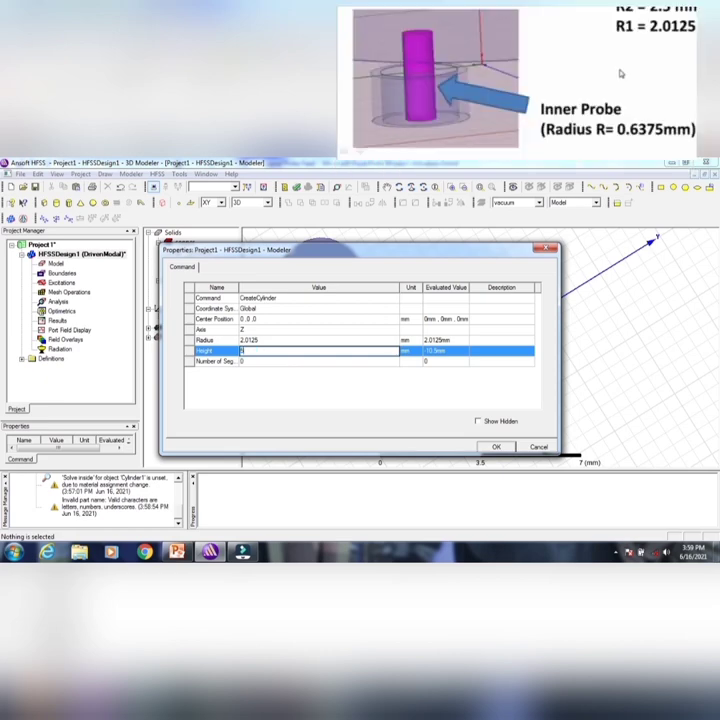
left_click(498, 447)
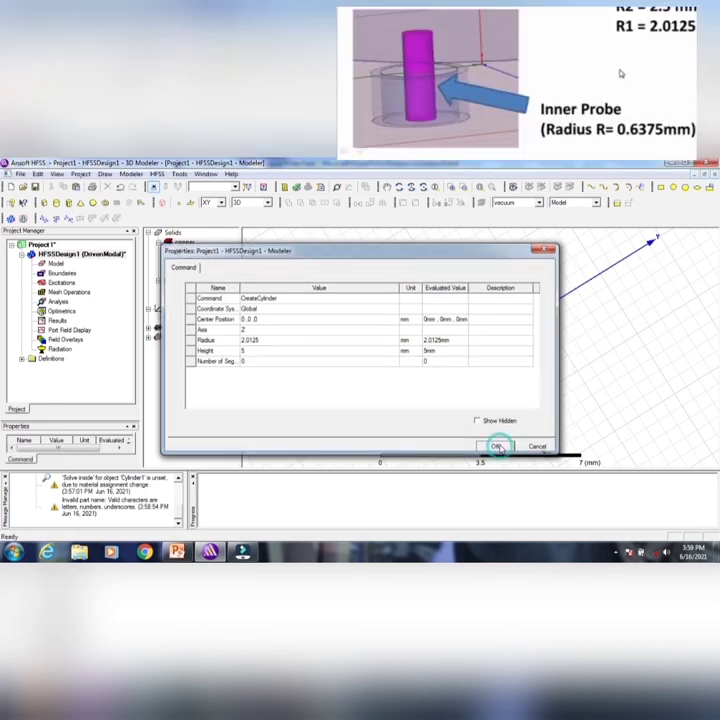
- Assign porcelain from the materials library as the material of the cylinder inside the ring
left_click(200, 289)
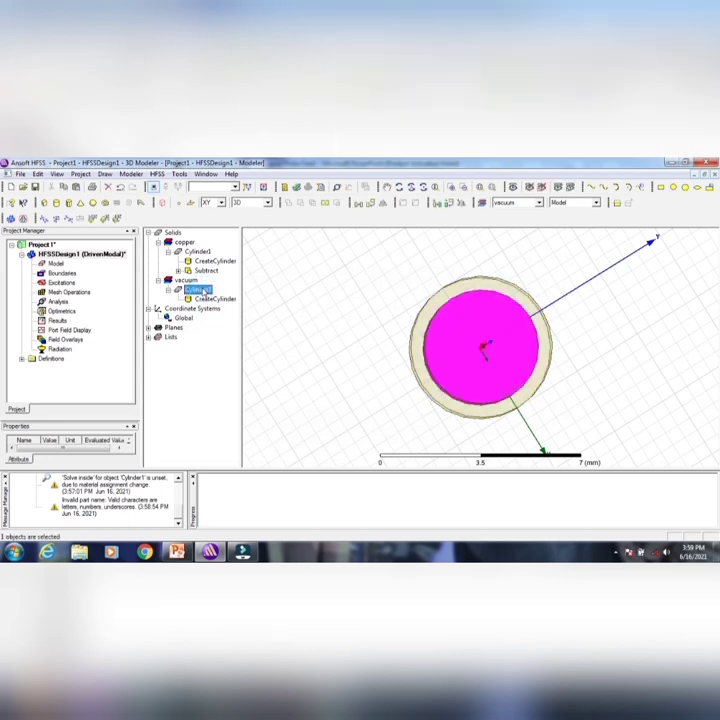
double_click(201, 289)
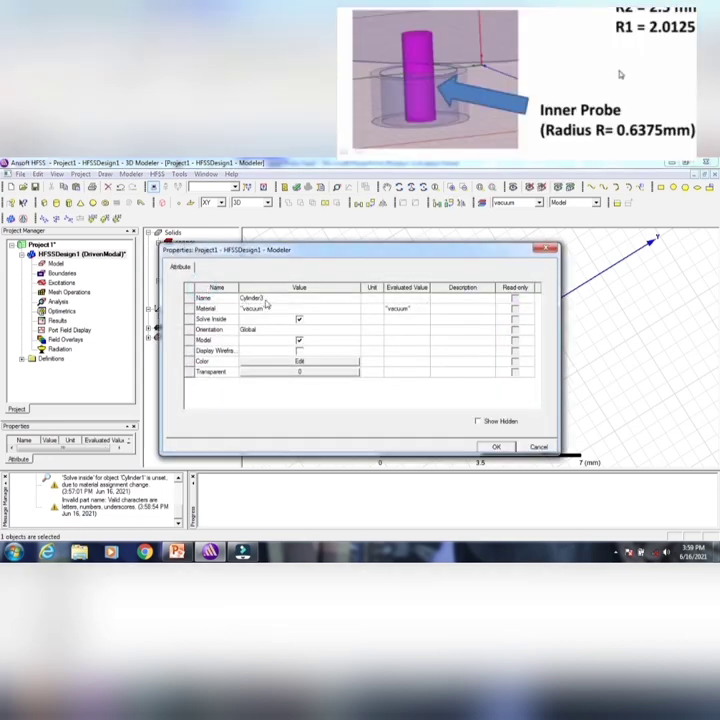
left_click(268, 309)
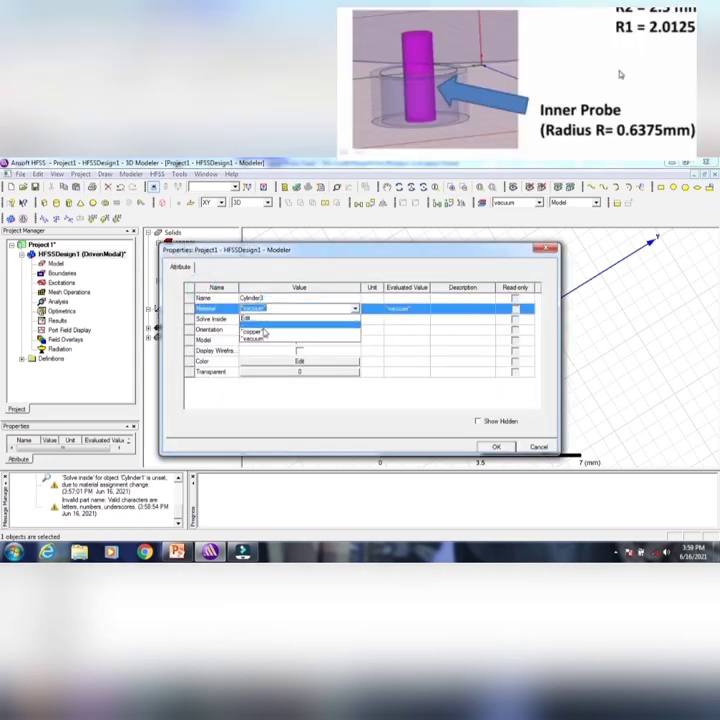
left_click(255, 318)
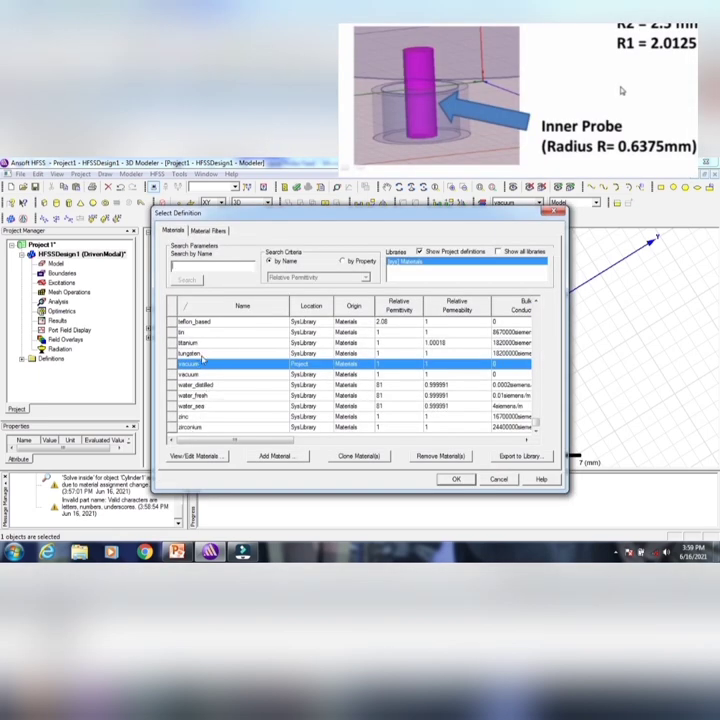
type("ro")
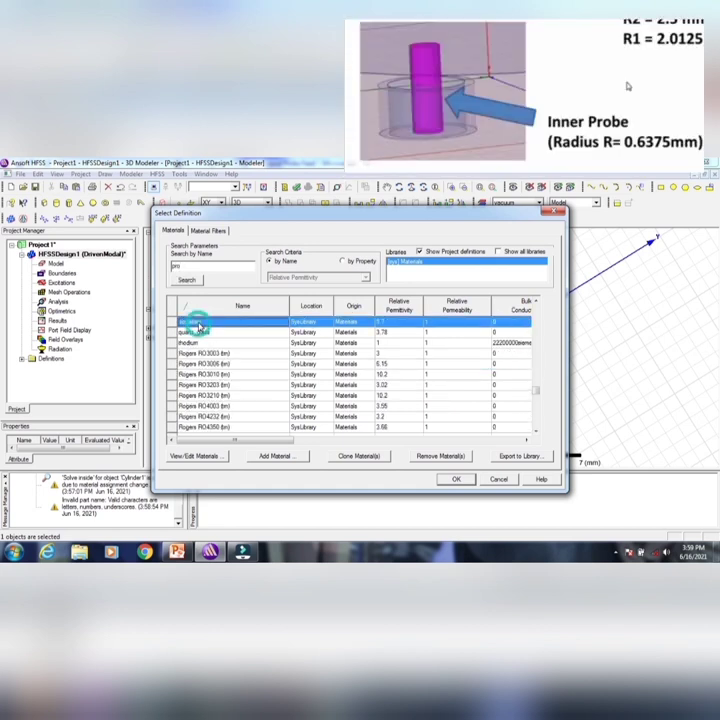
left_click(456, 480)
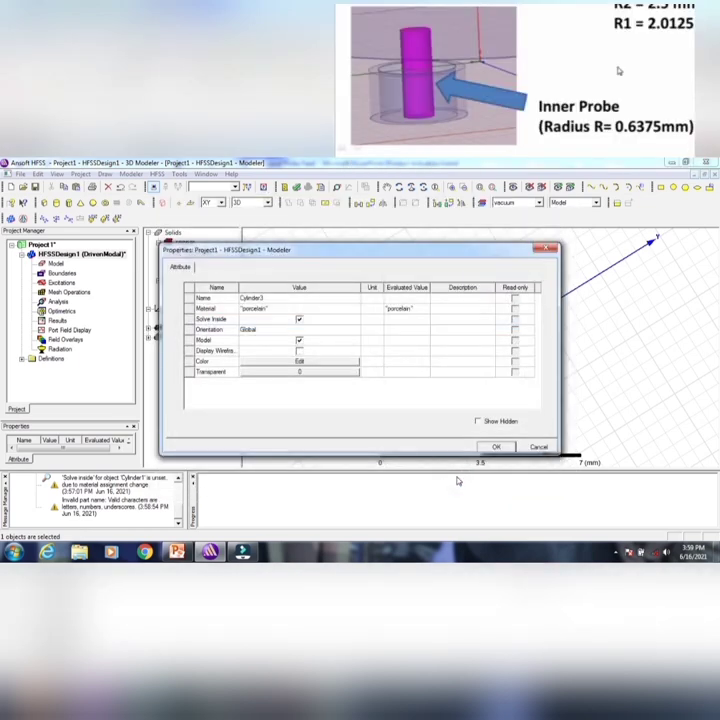
left_click(490, 447)
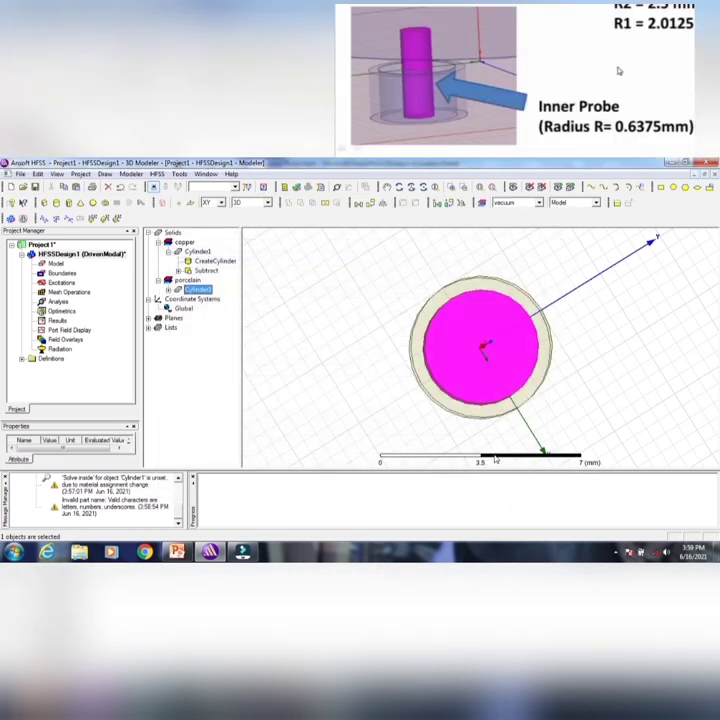
- Duplicate the porcelain cylinder in place by copying and pasting it
left_click(178, 289)
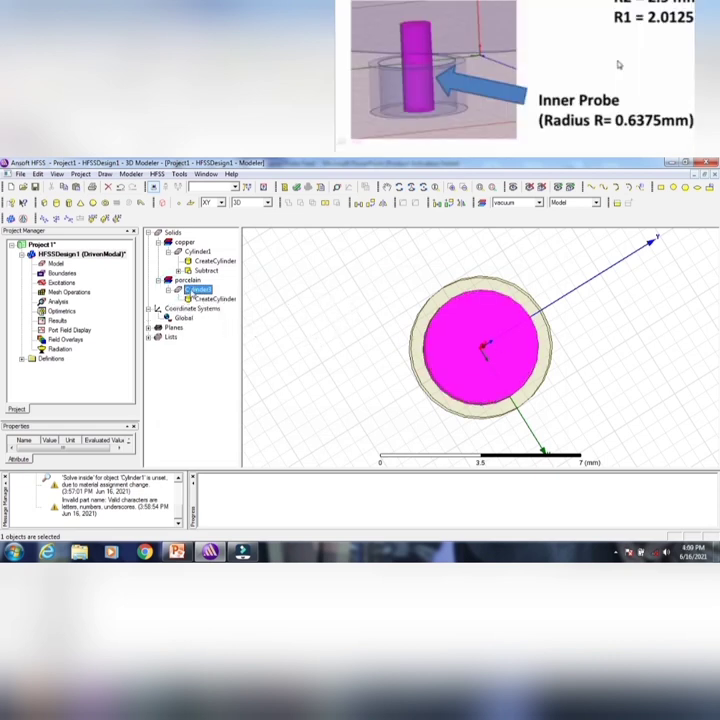
right_click(200, 290)
mouse_move(212, 319)
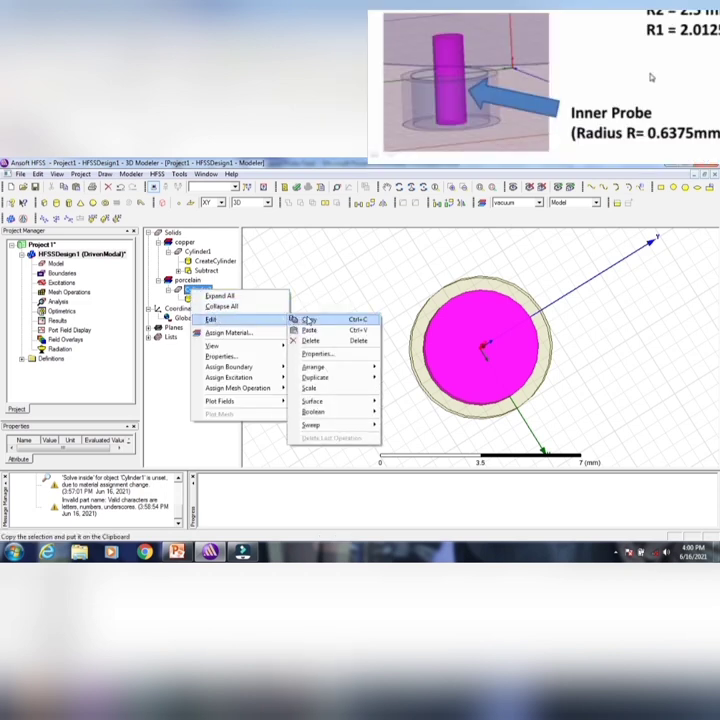
left_click(309, 320)
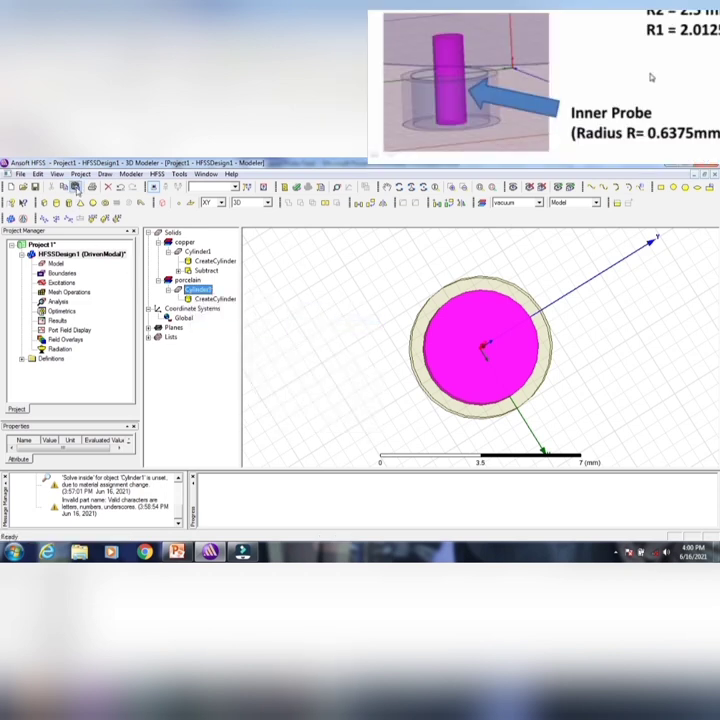
left_click(78, 186)
- Set the radius of the pasted porcelain cylinder to 0.6315 mm
left_click(168, 308)
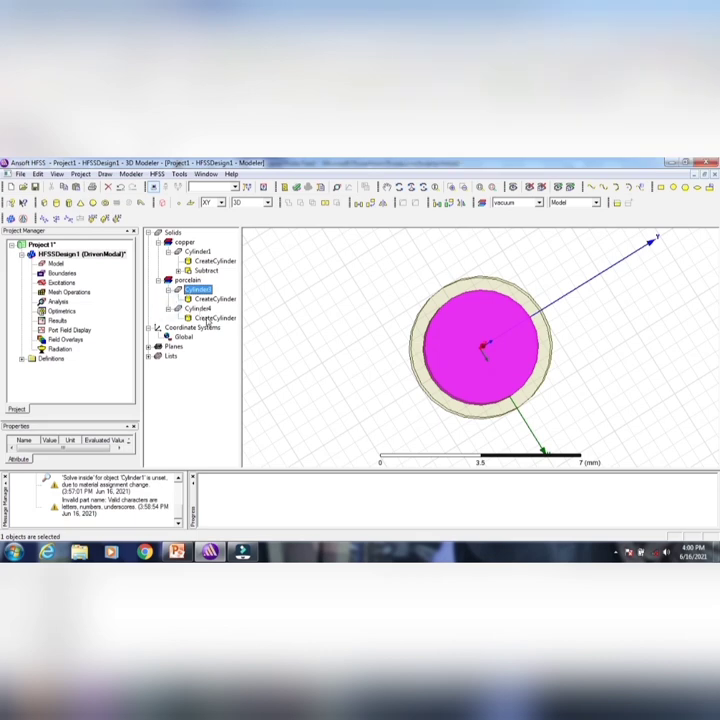
left_click(212, 318)
double_click(207, 319)
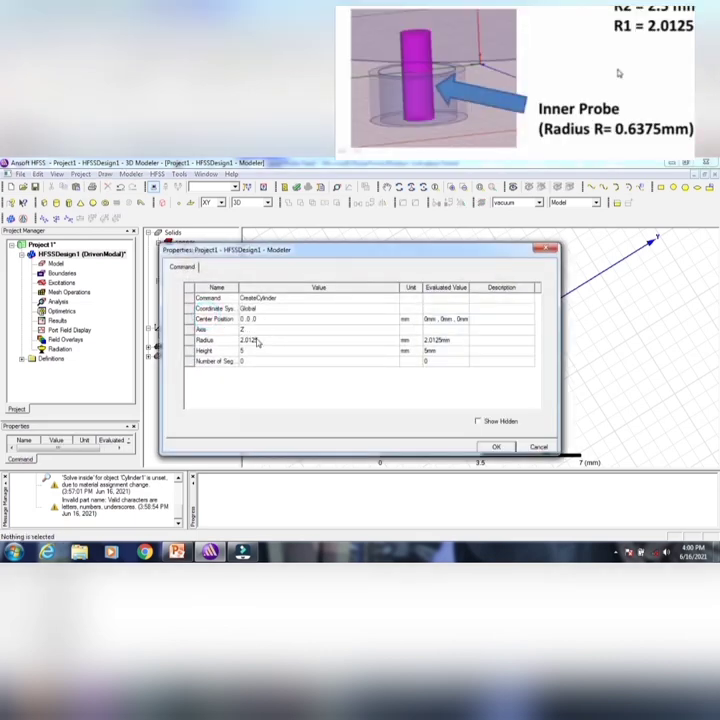
left_click(258, 340)
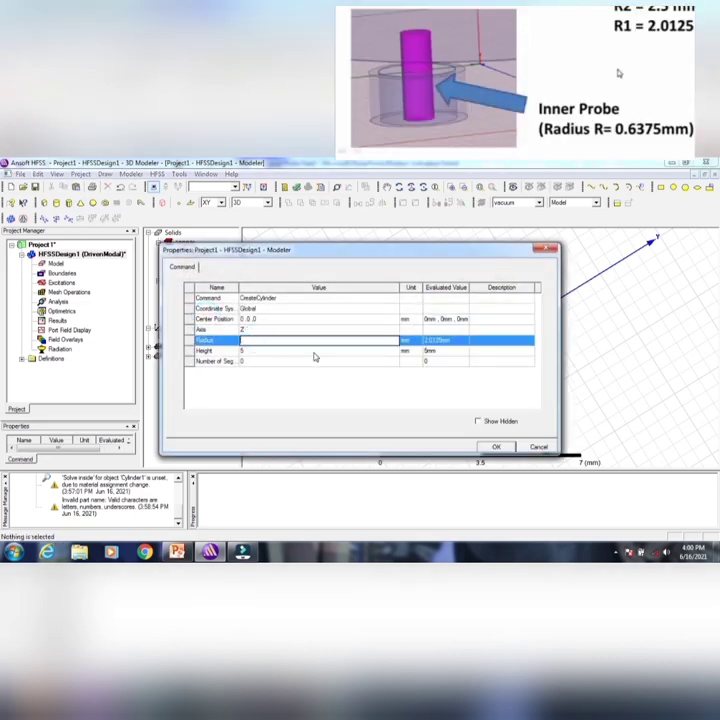
type("15")
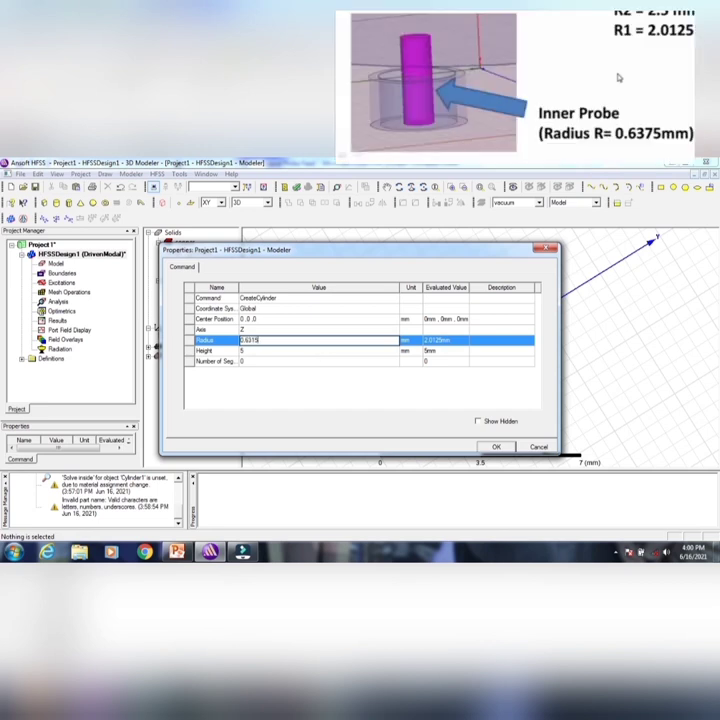
type("mm")
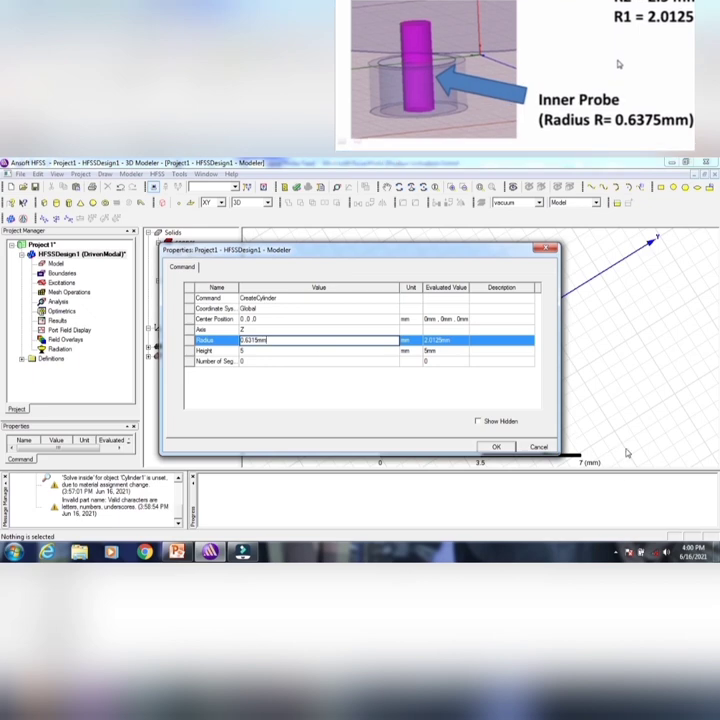
left_click(498, 446)
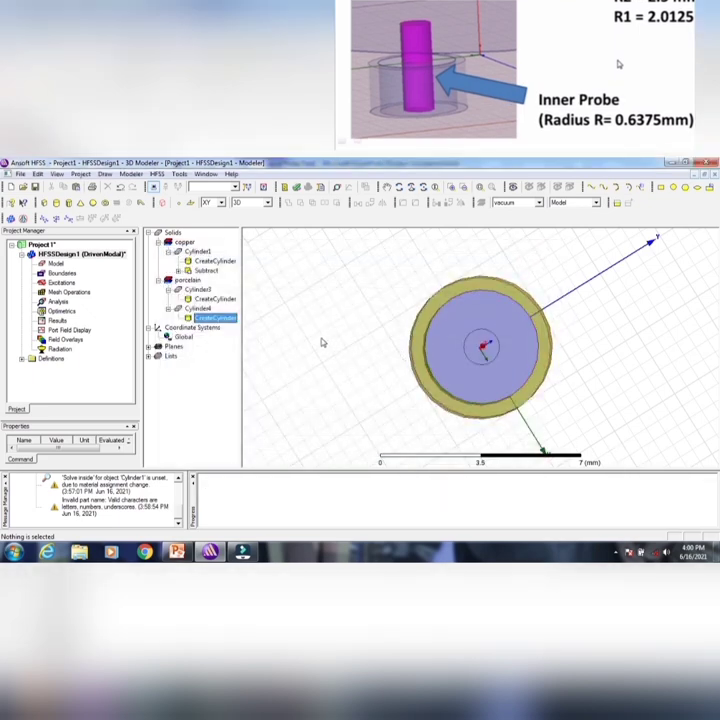
- Subtract the small porcelain cylinder from the larger porcelain cylinder without cloning the tool object
left_click(195, 309)
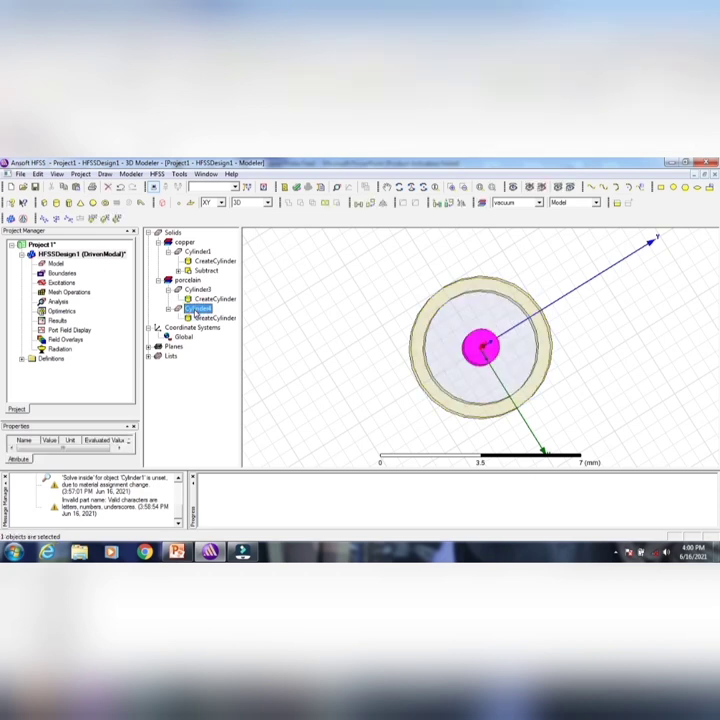
left_click(197, 290)
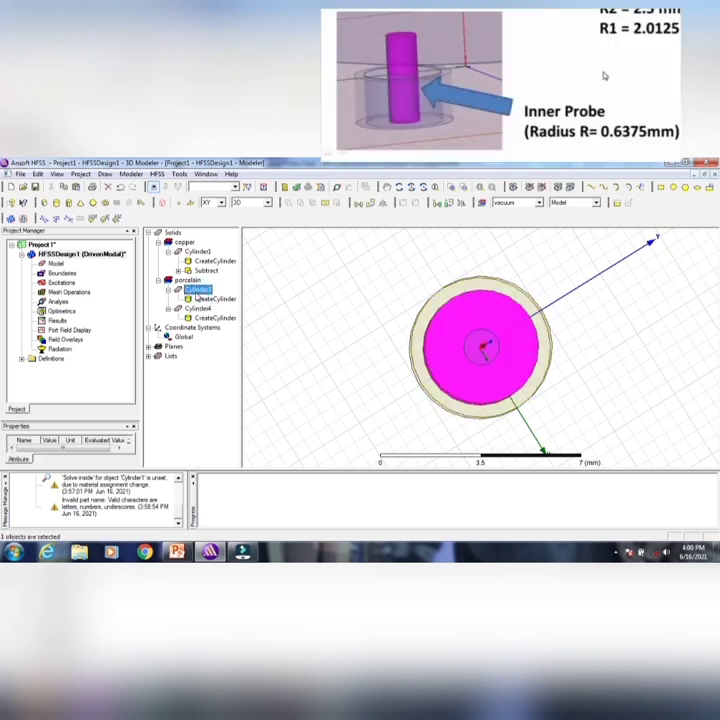
left_click(199, 308, "ctrl")
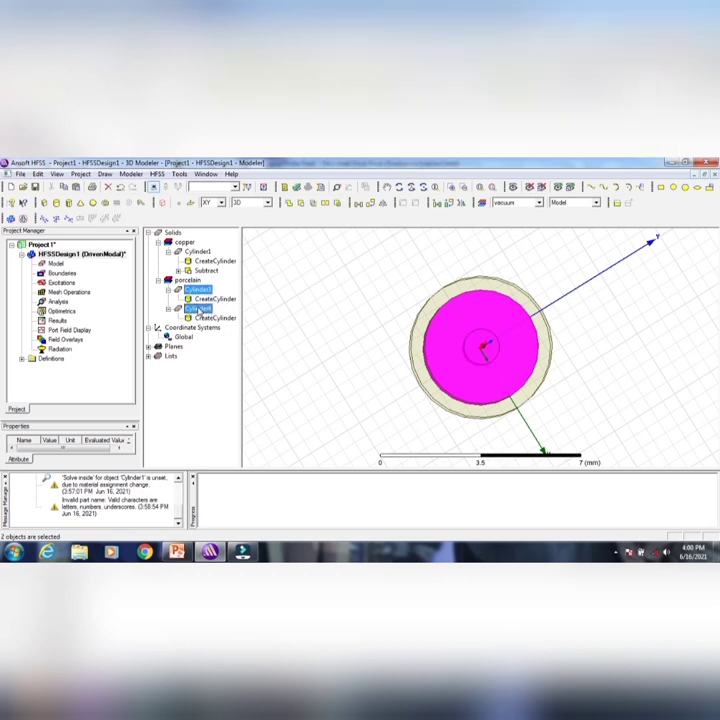
left_click(299, 203)
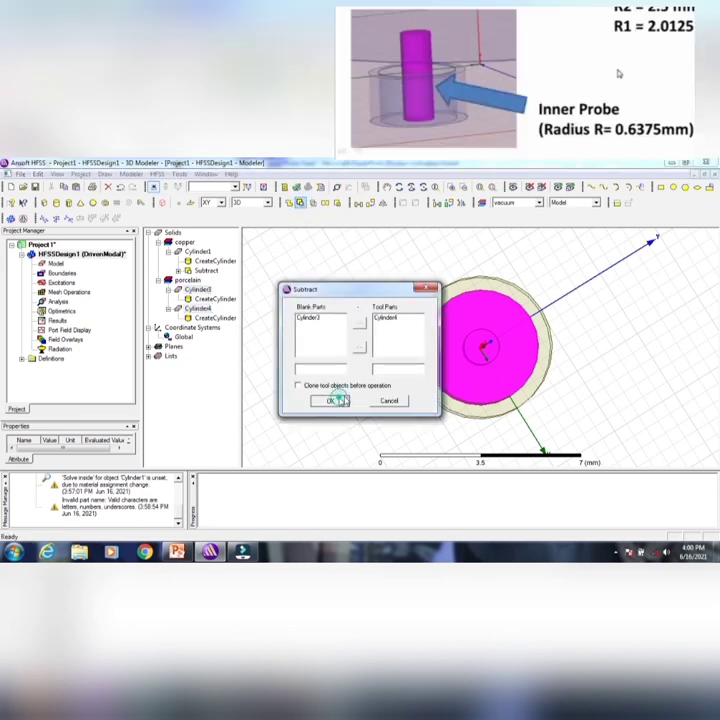
left_click(329, 401)
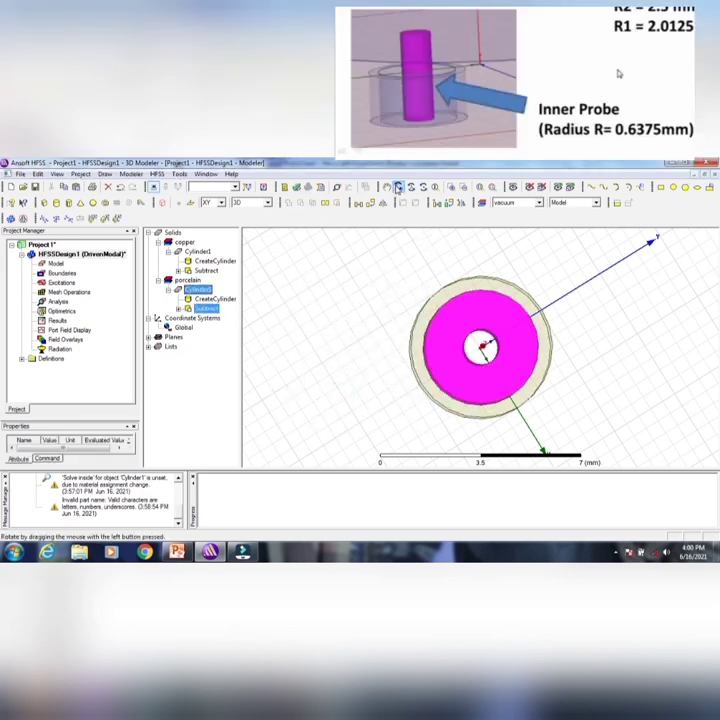
- Draw a new cylinder beside the coaxial rings, with a radius of about 1.4 mm and a height of about 2.5 mm
left_click_drag(479, 347, 490, 288, "alt")
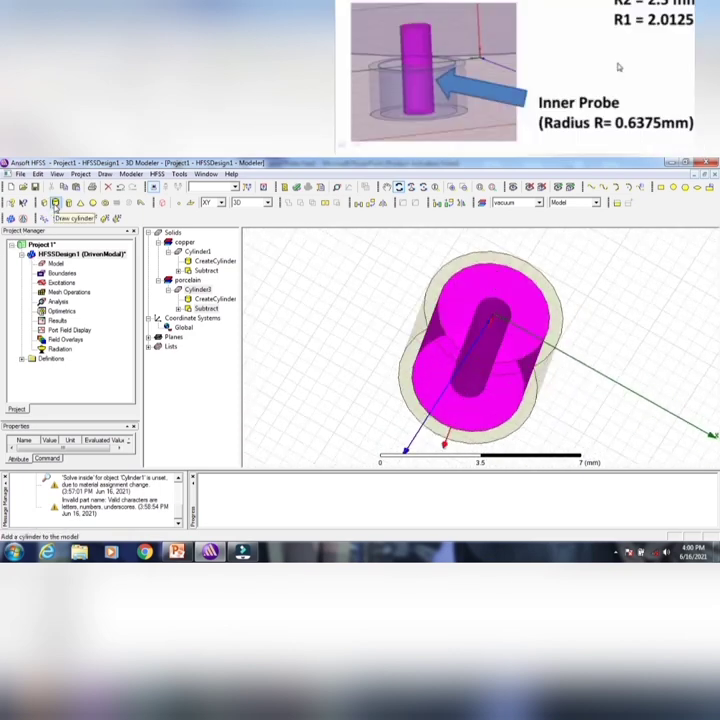
left_click(55, 203)
left_click(289, 268)
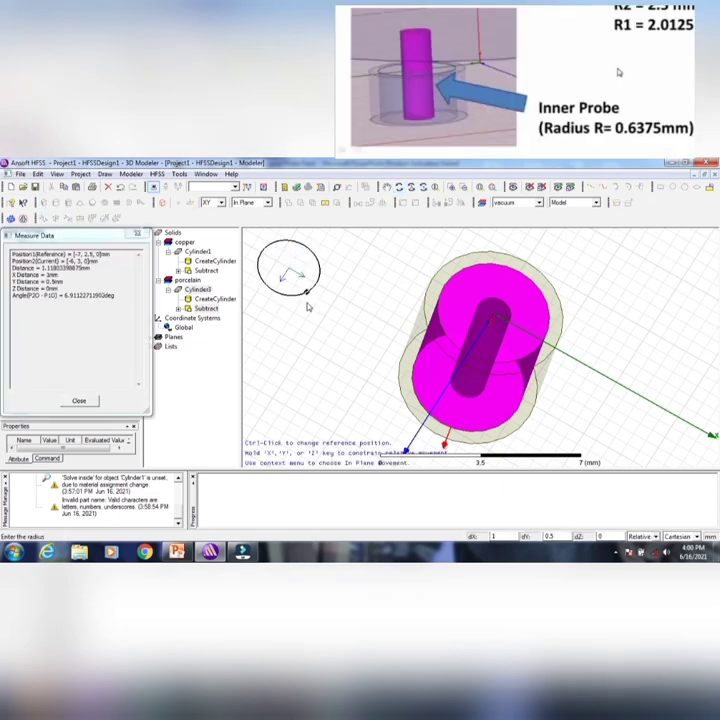
left_click(300, 302)
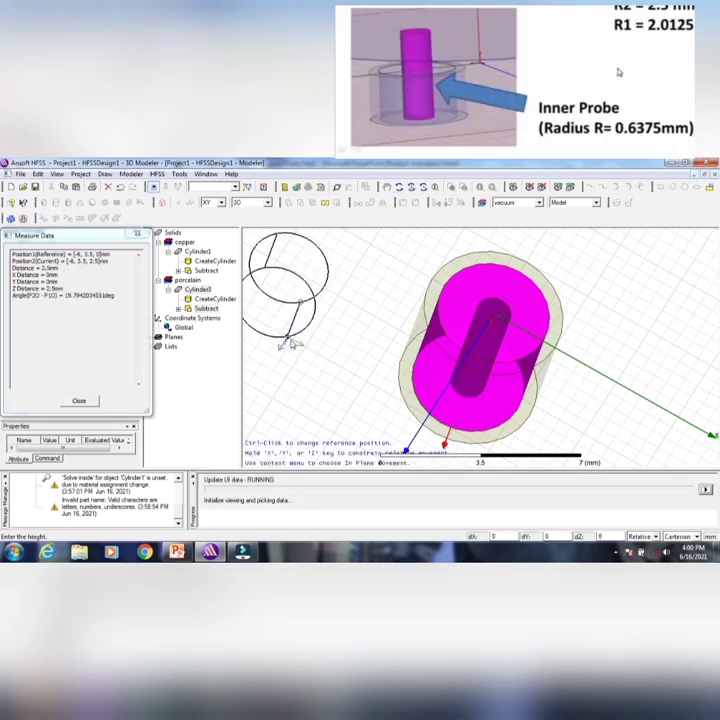
left_click(296, 337)
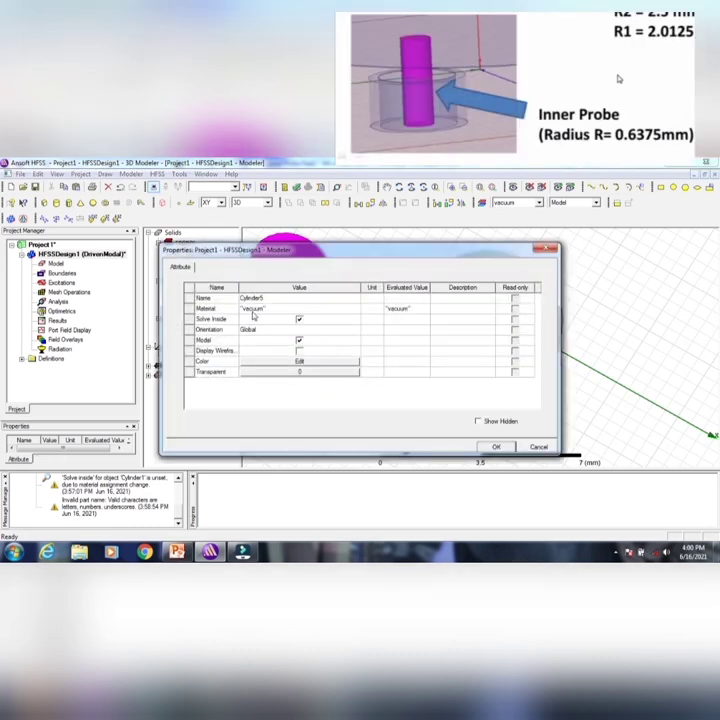
- Assign copper to the newly drawn cylinder and try to name it "Probe Pin"
left_click(252, 299)
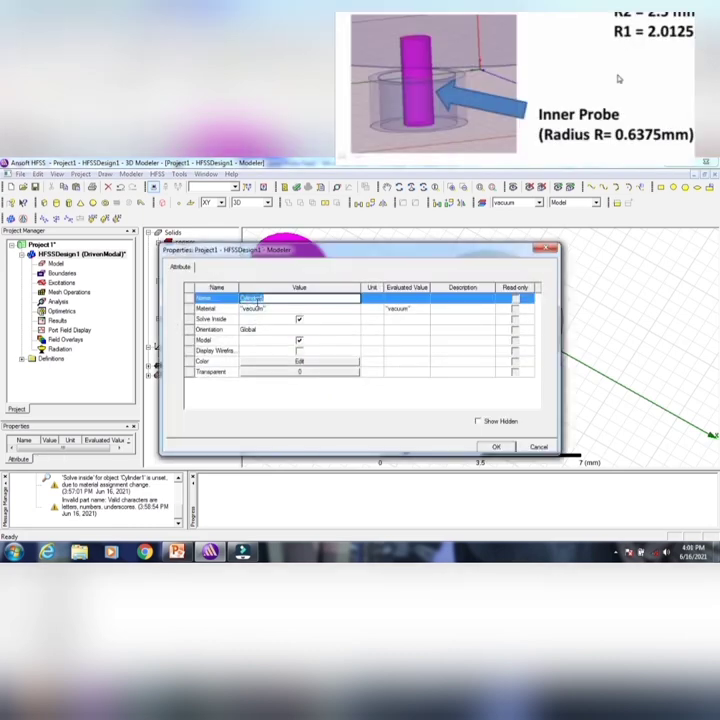
type("Probe_Pin")
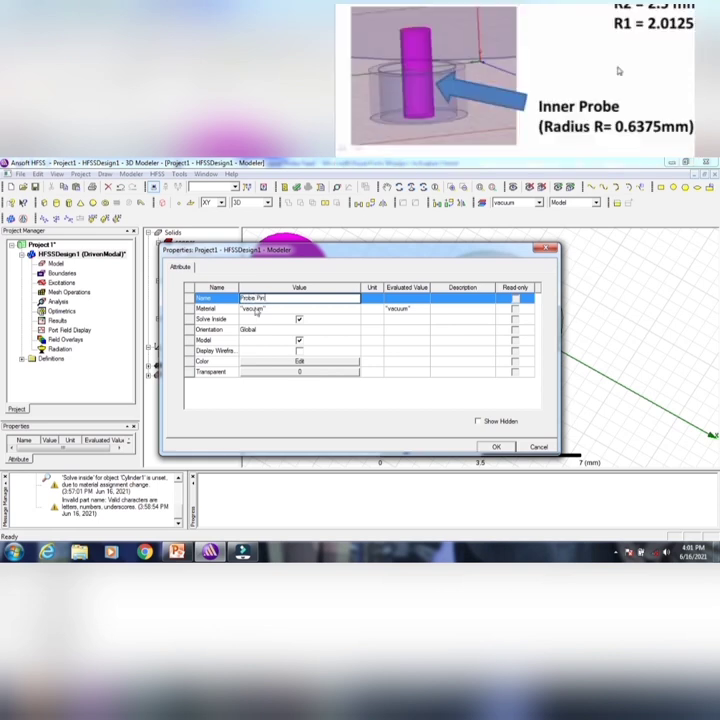
left_click(256, 311)
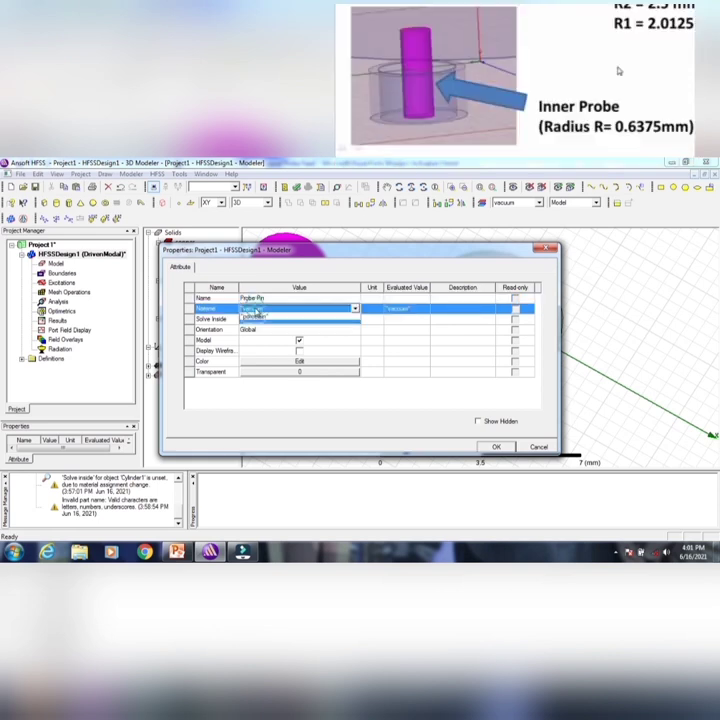
left_click(250, 332)
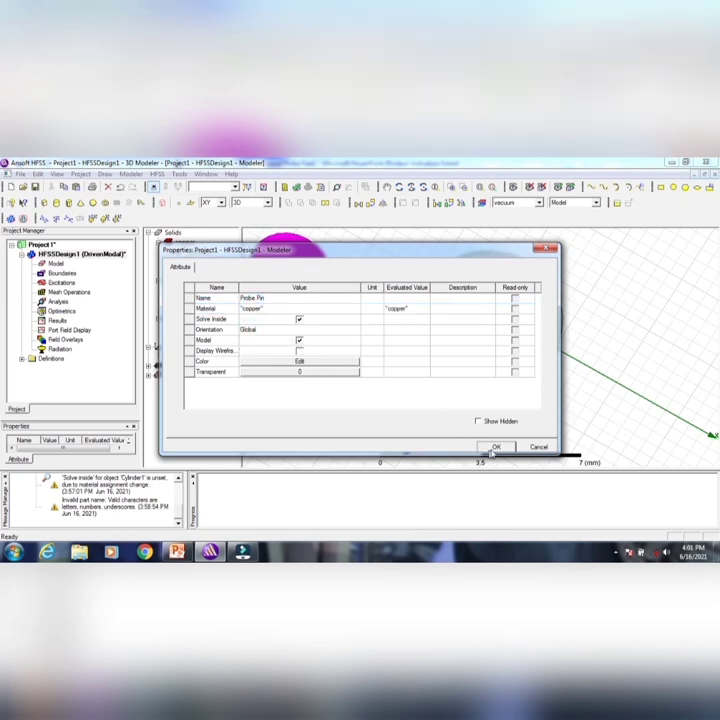
left_click(496, 447)
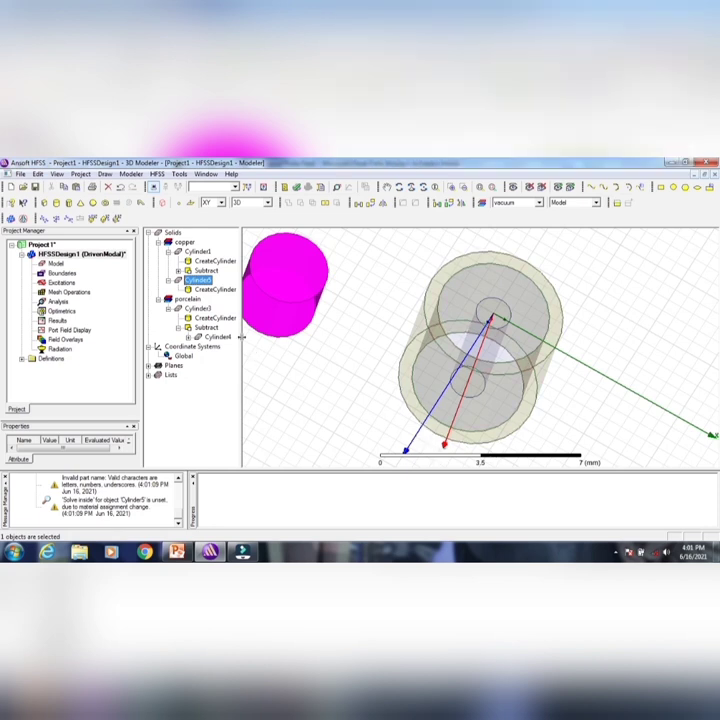
- Set the new copper cylinder's center position to 0,0,0, its radius to 0.6375 mm and its height to 10 mm
double_click(197, 289)
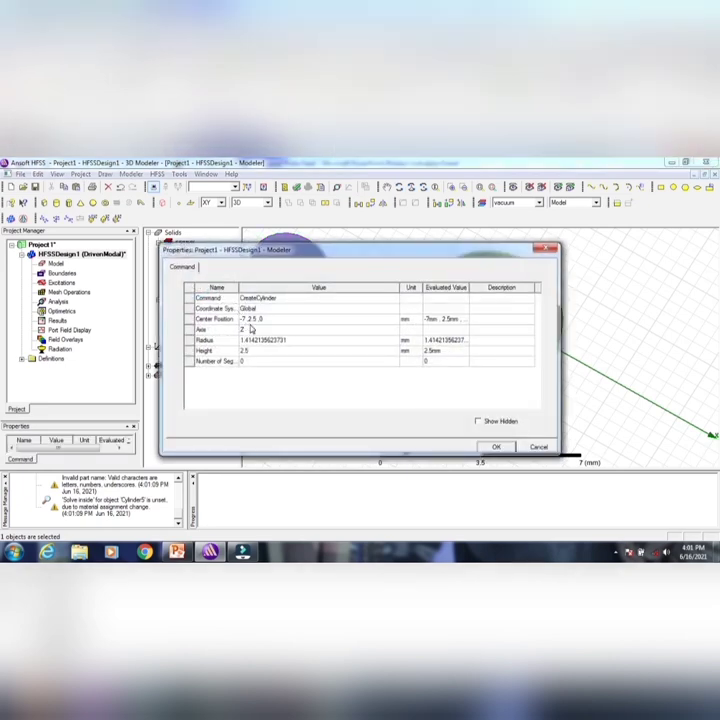
left_click_drag(407, 253, 517, 253)
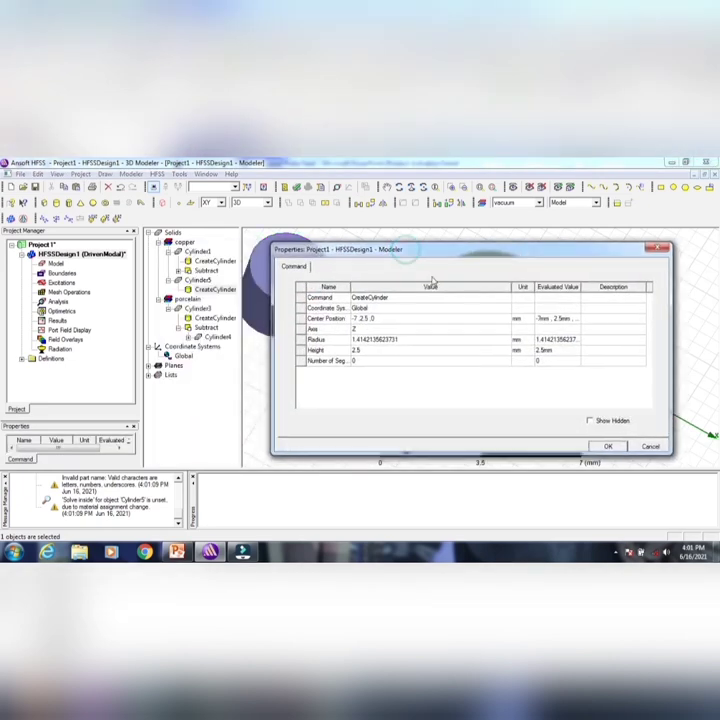
left_click(370, 318)
key("BackSpace")
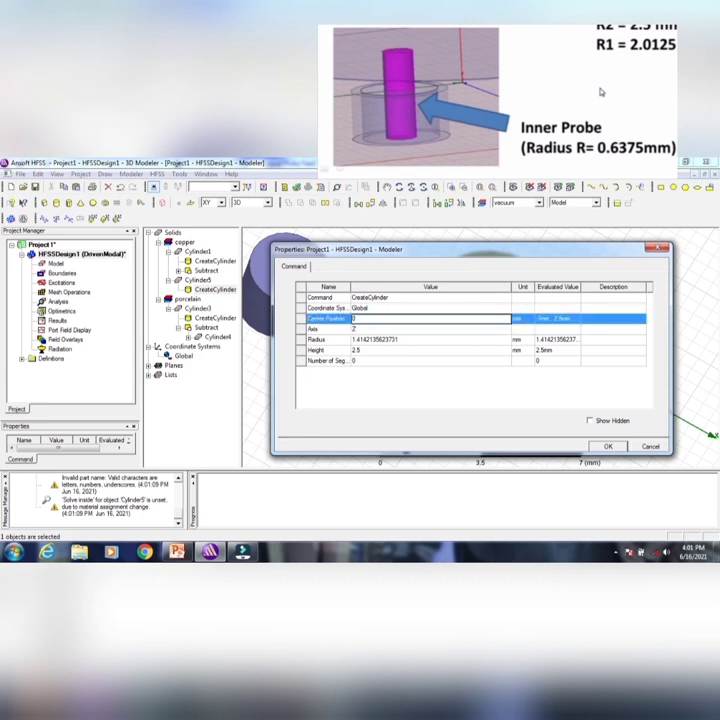
type("0,0,0")
left_click(382, 339)
type("0.63")
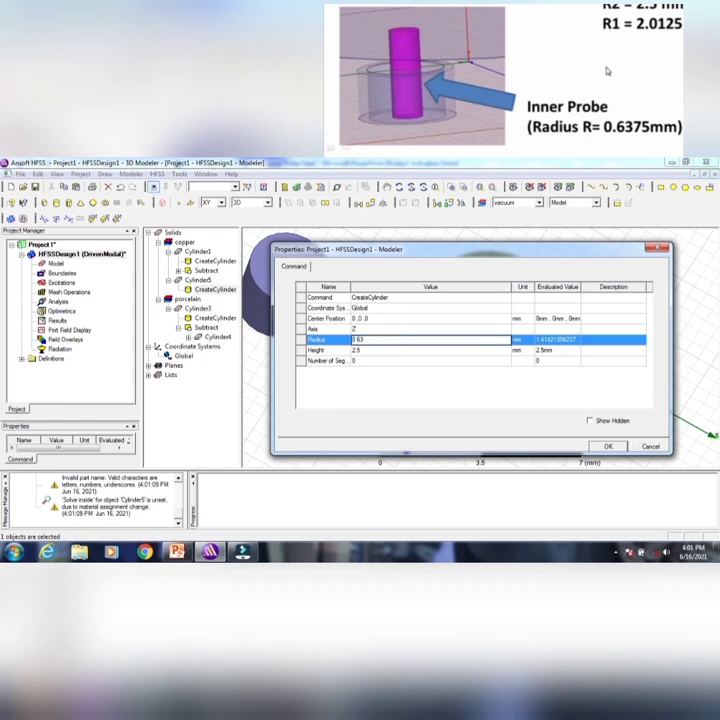
type("75mm")
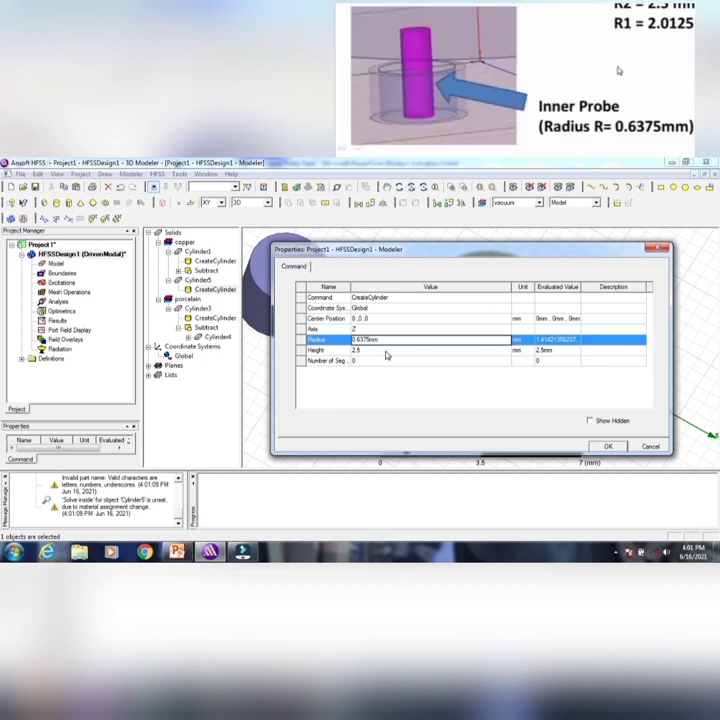
left_click(370, 352)
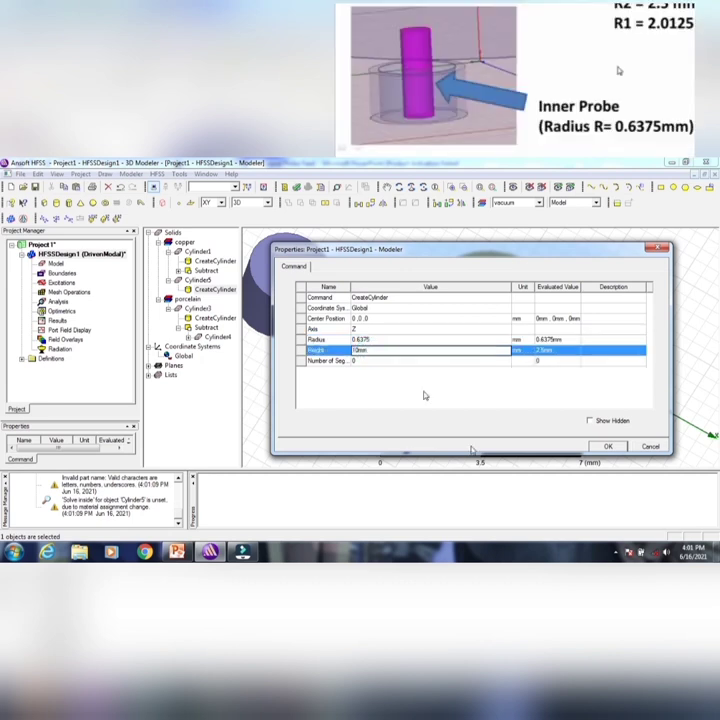
left_click(607, 446)
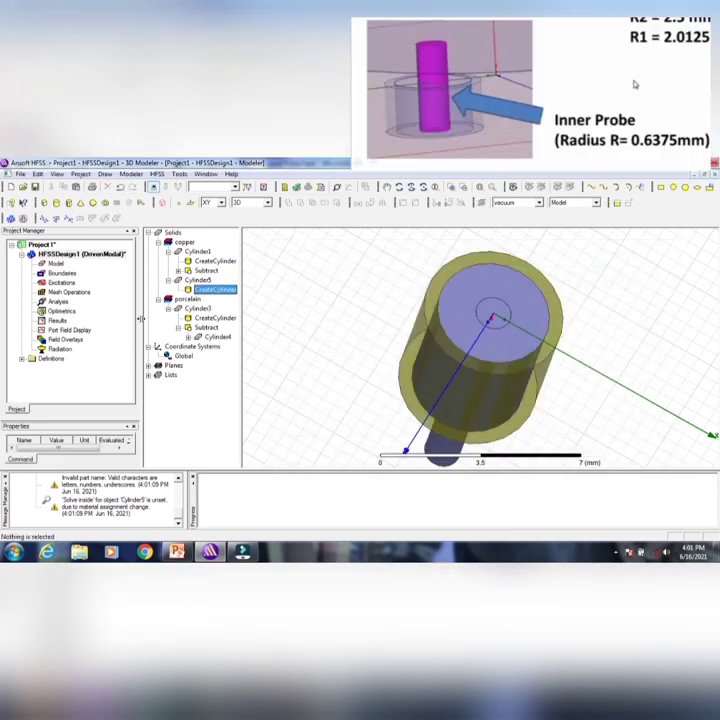
- Examine from the side how the copper pin sits within the porcelain dielectric and the outer copper ring
left_click(199, 280)
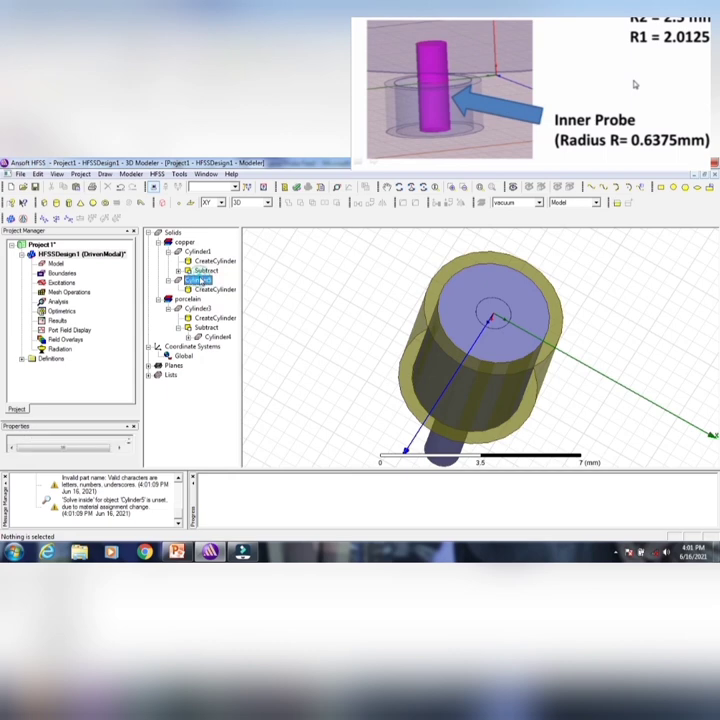
key("ctrl+a")
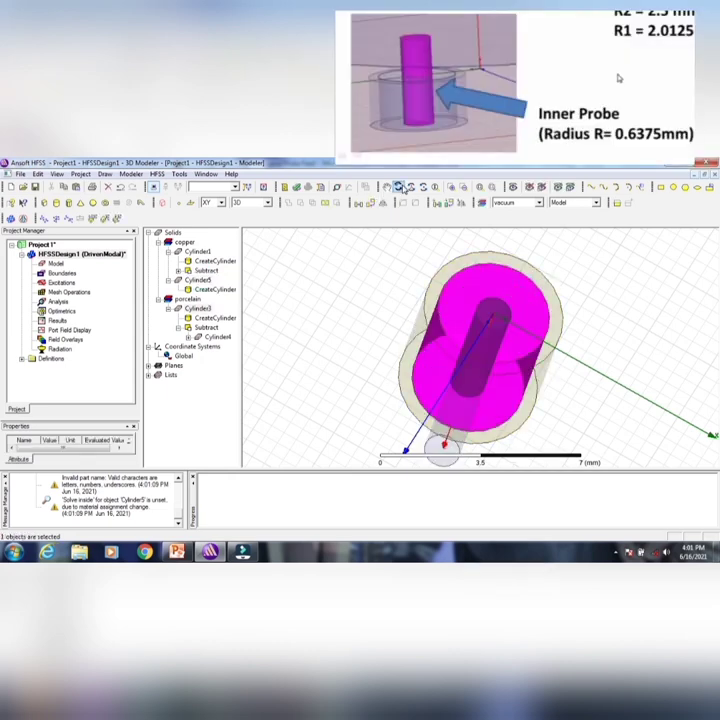
left_click(398, 187)
left_click_drag(643, 305, 608, 365)
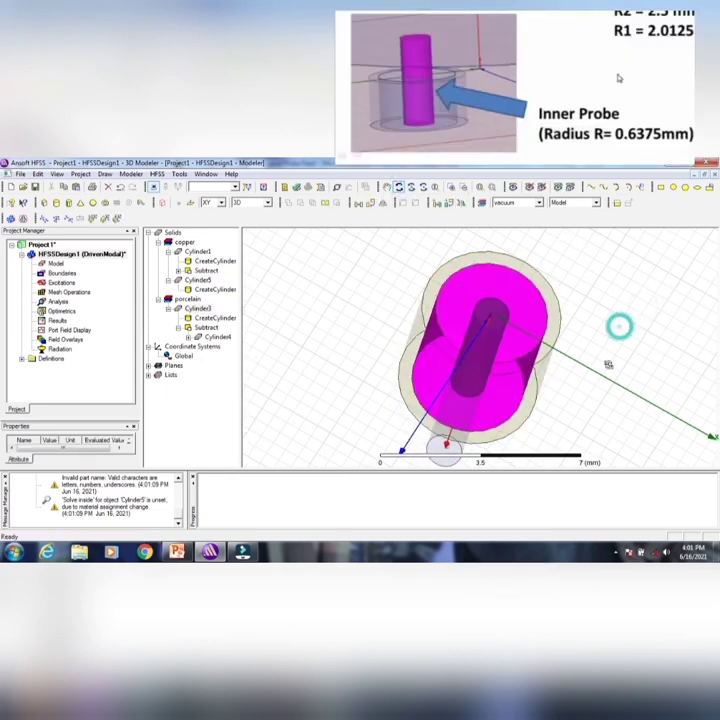
double_click(607, 365, "alt")
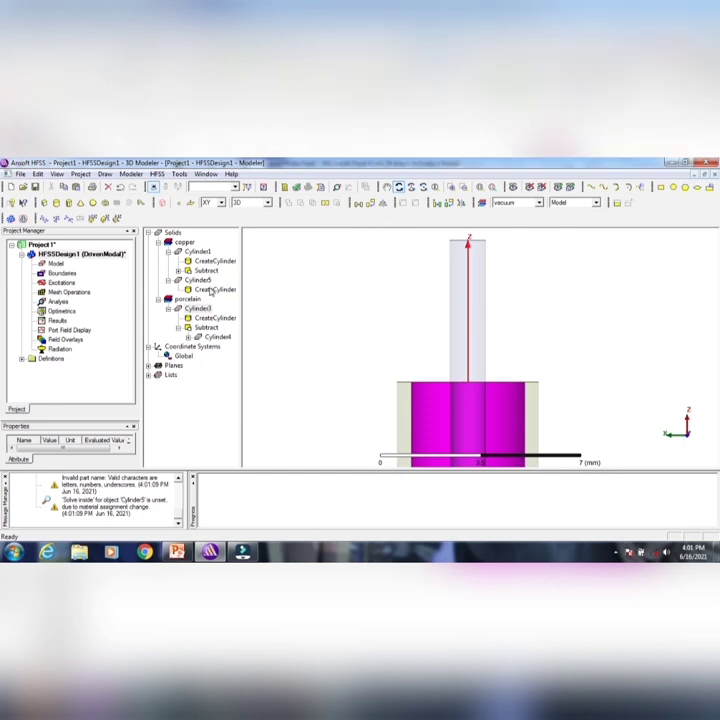
left_click(187, 299)
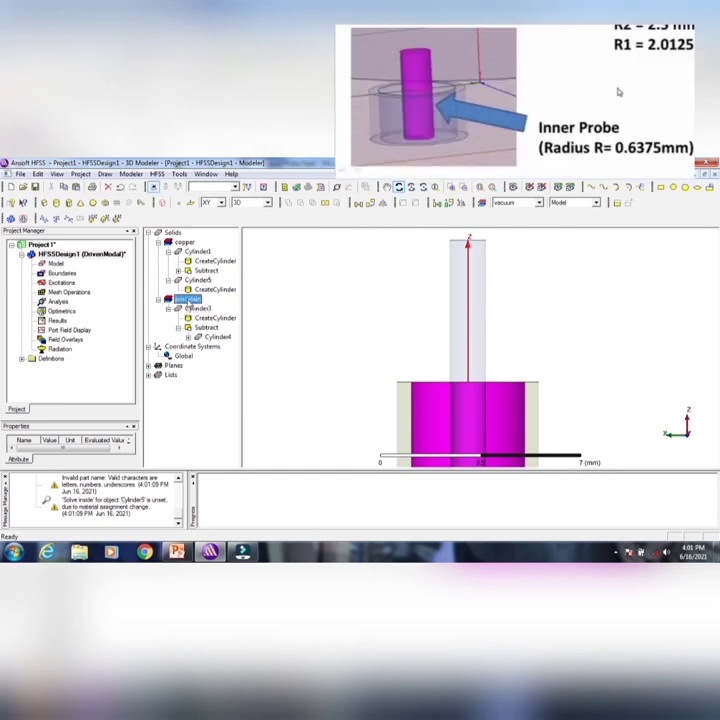
- Set the copper inner pin's height to 6 mm
left_click(197, 280)
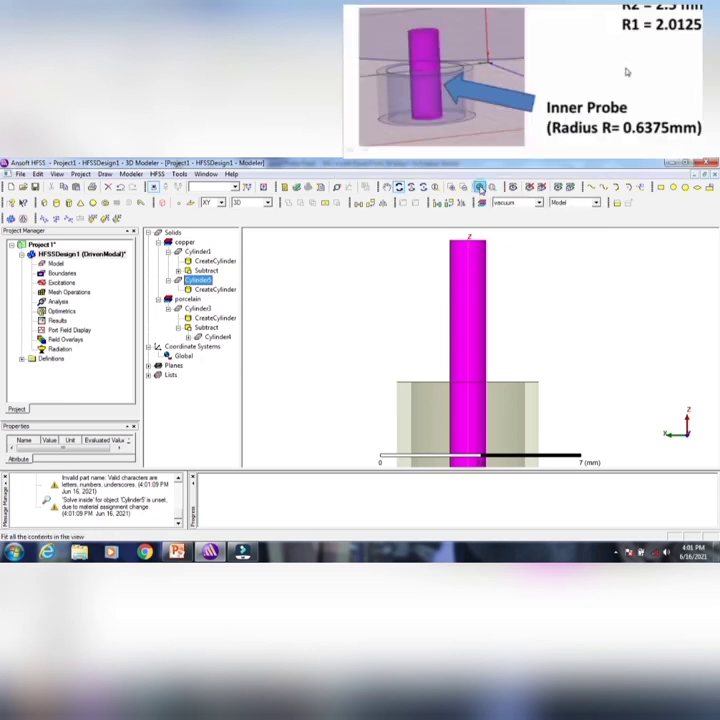
left_click(490, 188)
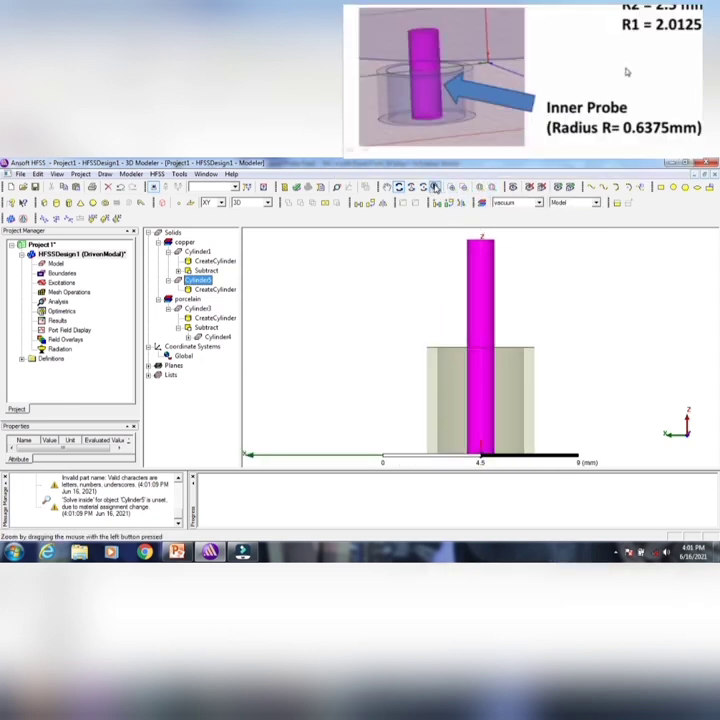
left_click(433, 186)
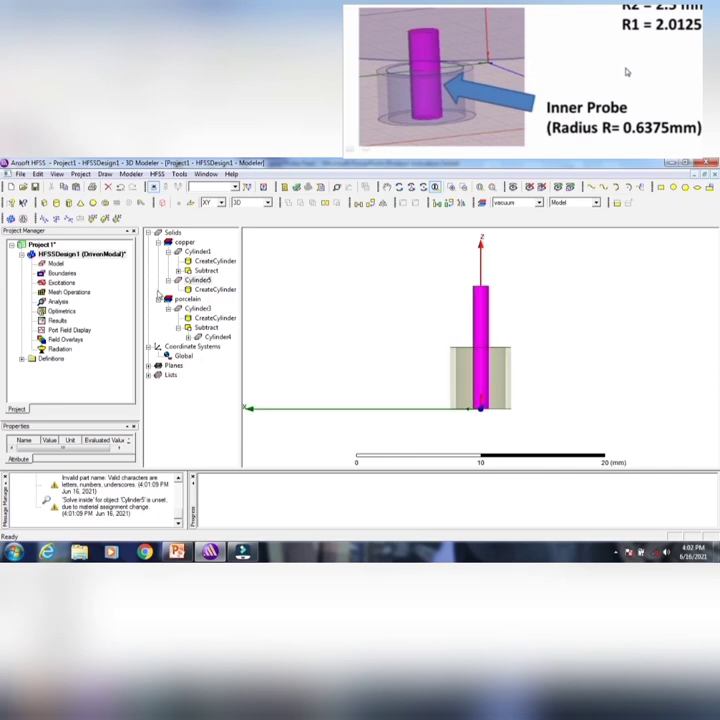
left_click(213, 290)
double_click(213, 290)
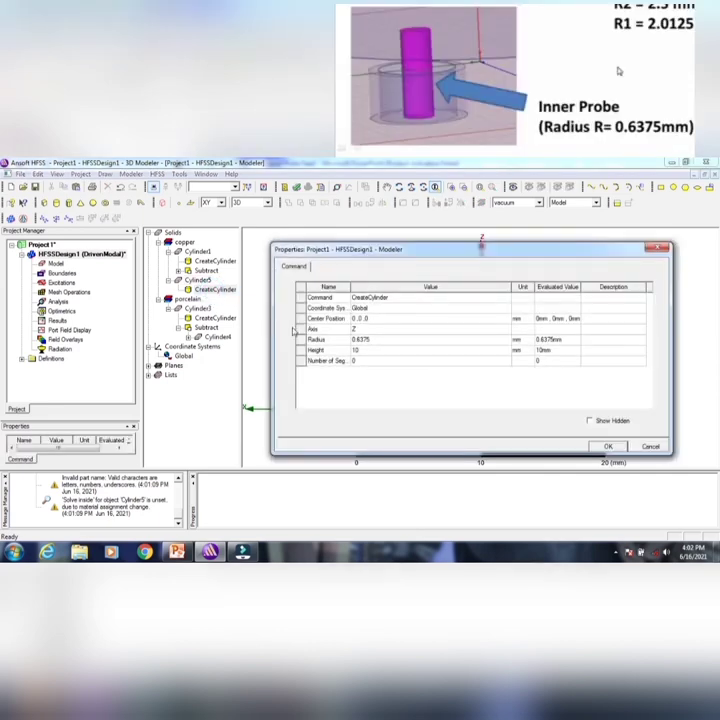
left_click(360, 350)
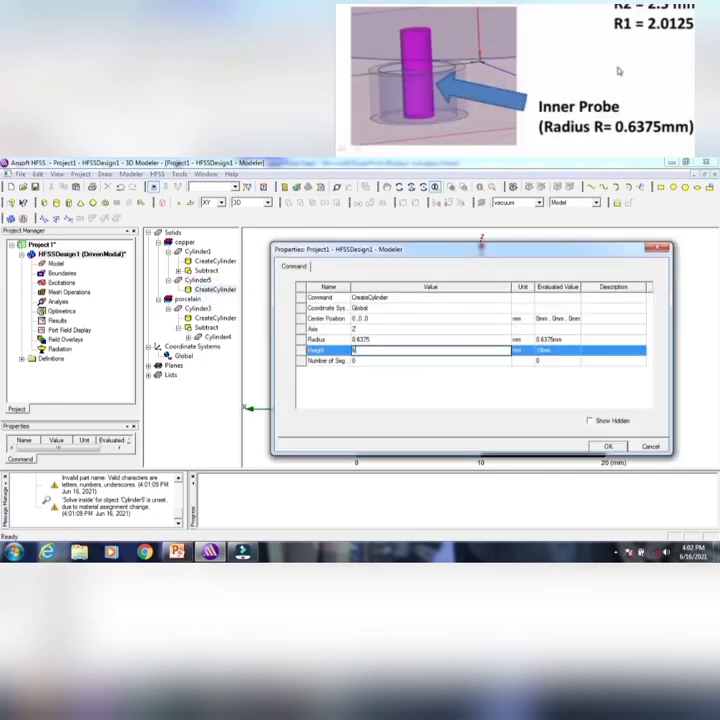
type("6")
left_click(607, 446)
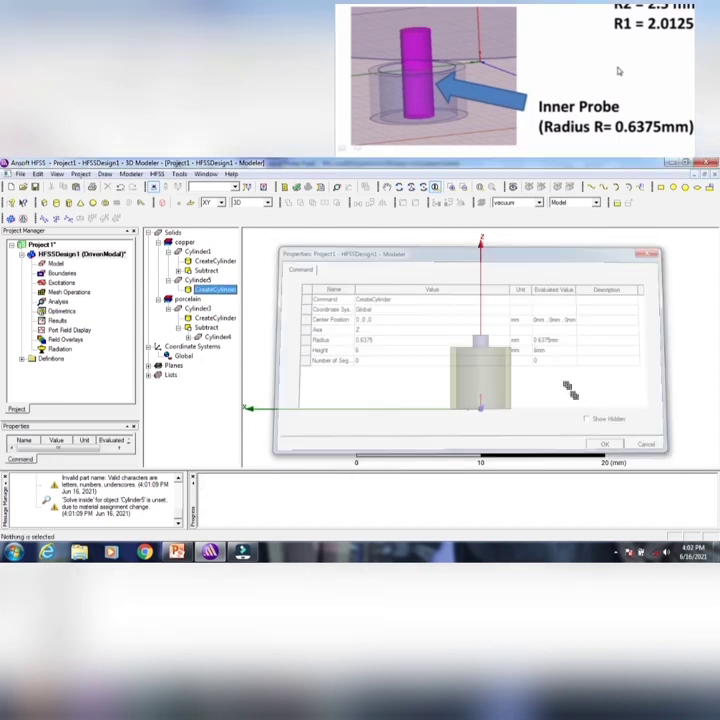
- Inspect the shortened copper pin, the porcelain dielectric and the outer copper ring by highlighting each one in an angled view
left_click(197, 280)
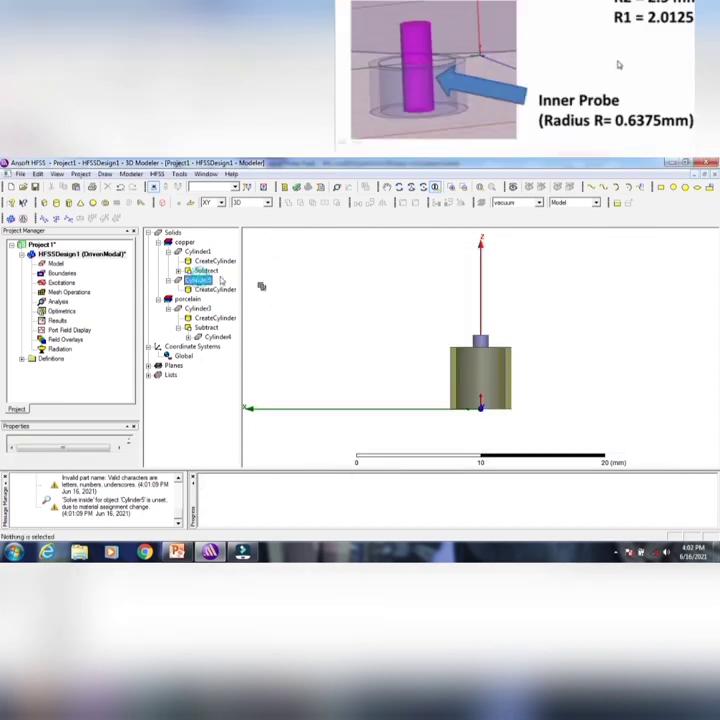
left_click(399, 187)
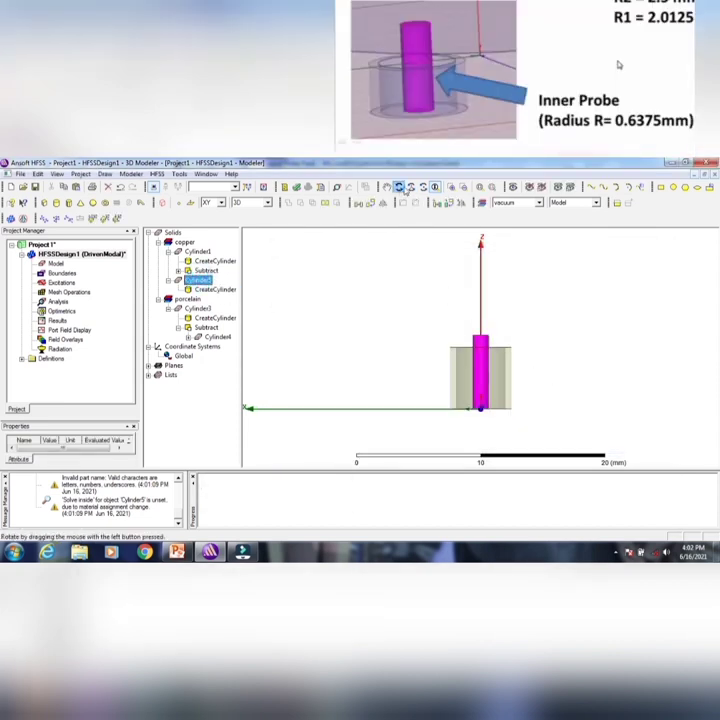
left_click_drag(519, 386, 508, 436)
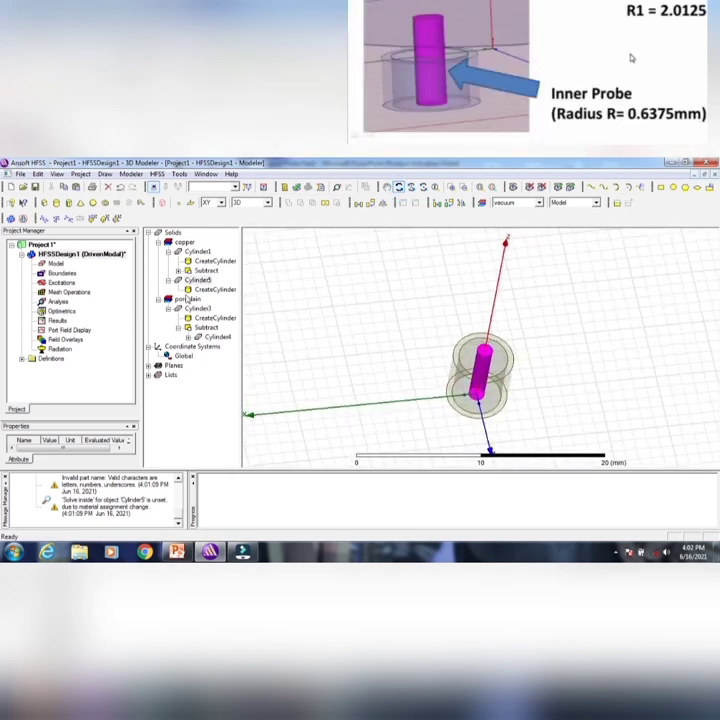
left_click(199, 309)
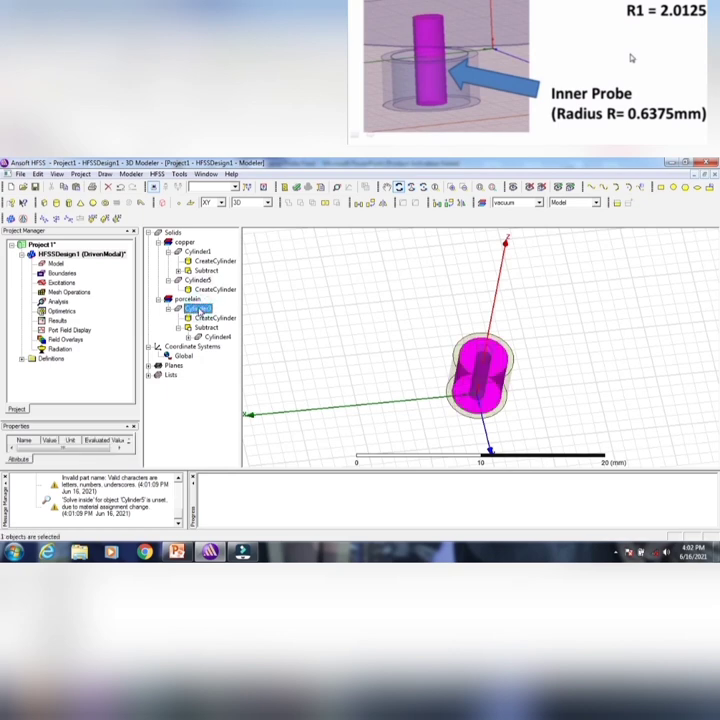
left_click(197, 251)
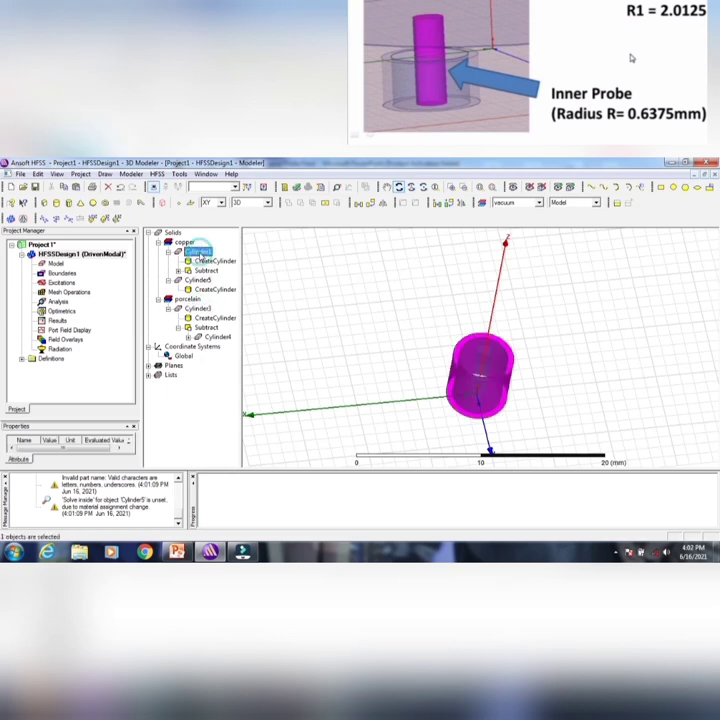
left_click_drag(519, 350, 529, 325)
left_click_drag(417, 384, 437, 380)
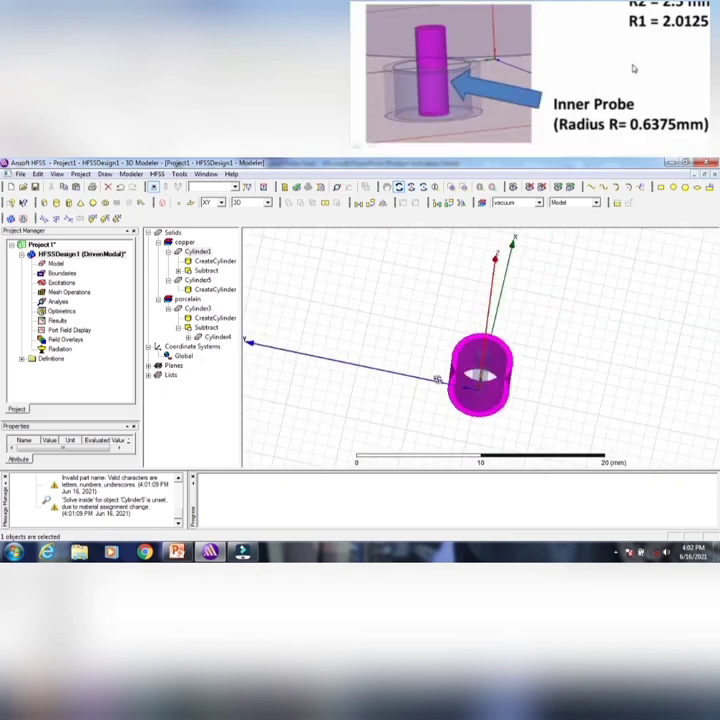
- Clear the messages for HFSSDesign1
right_click(150, 478)
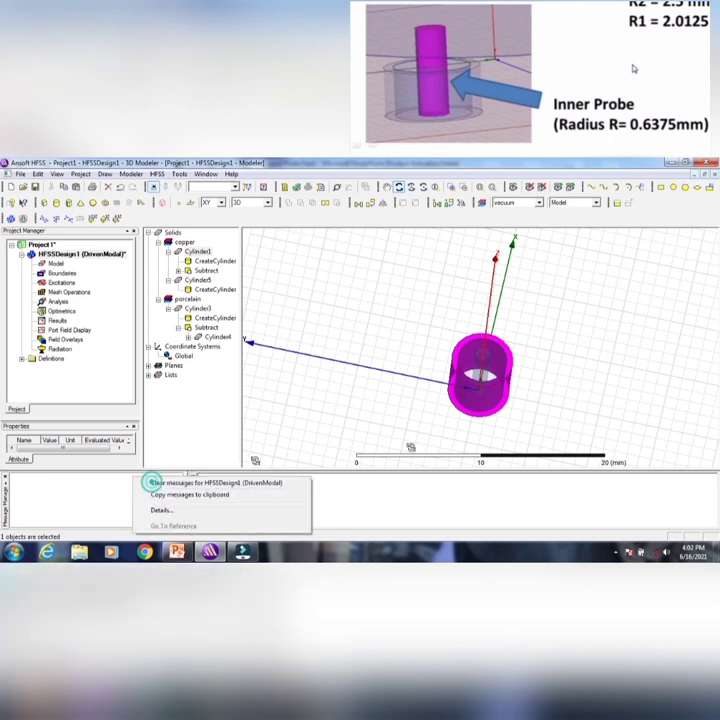
left_click(170, 481)
- Examine the coaxial assembly close up from above and from the side, checking the outer ring, the porcelain dielectric and the inner pin
left_click_drag(578, 382, 540, 330)
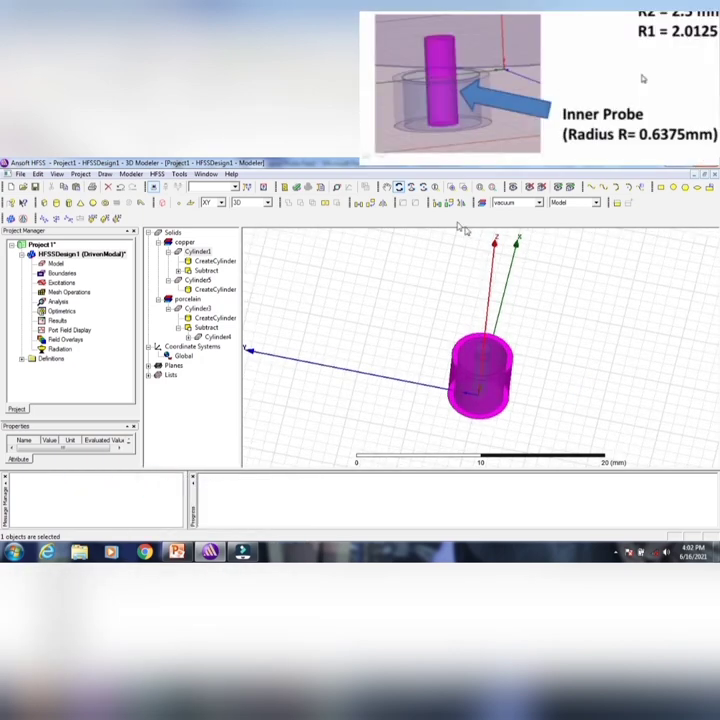
left_click(437, 188)
left_click_drag(593, 407, 453, 253)
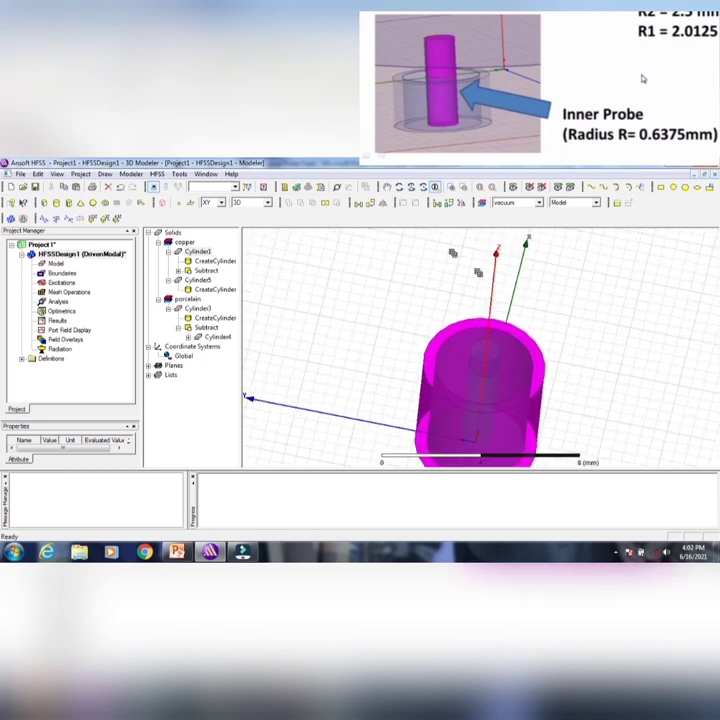
left_click(398, 187)
left_click_drag(478, 415, 405, 344)
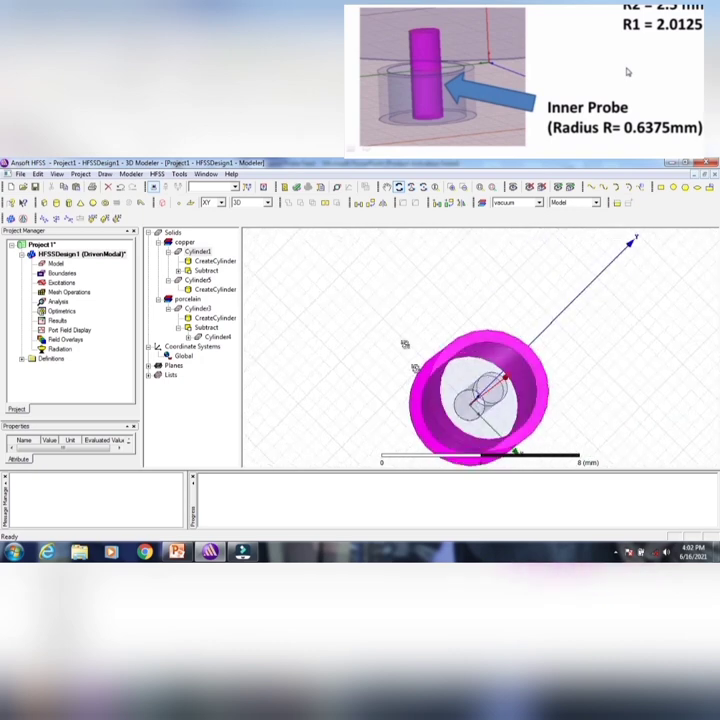
left_click_drag(452, 272, 431, 252)
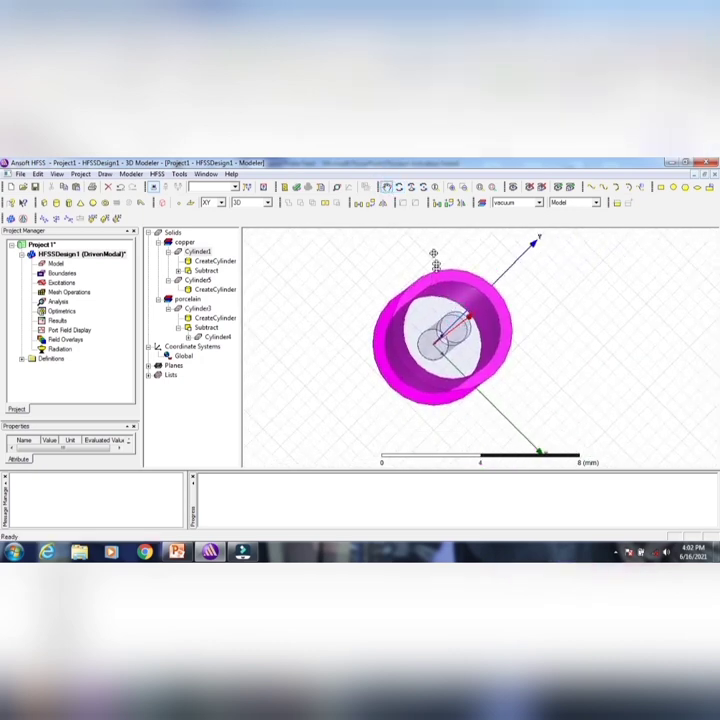
left_click_drag(448, 378, 412, 290)
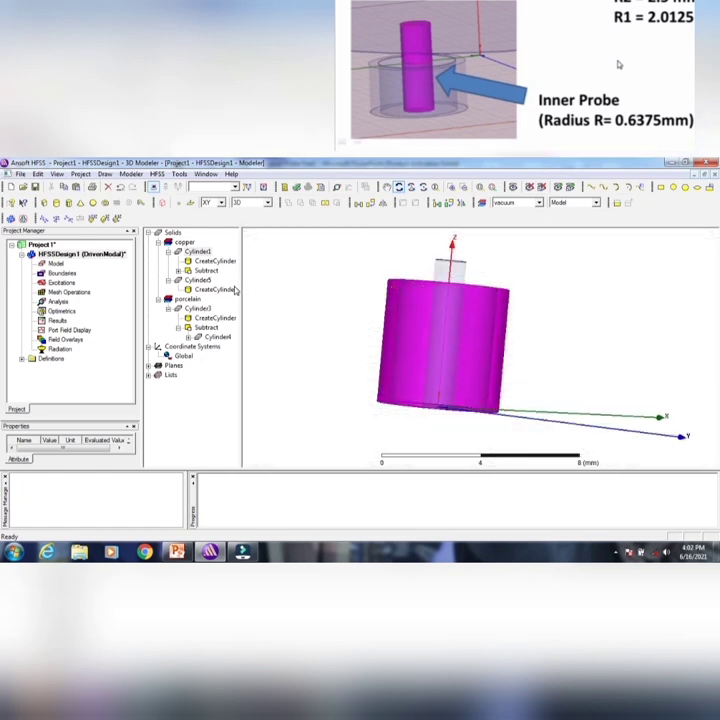
left_click(200, 309)
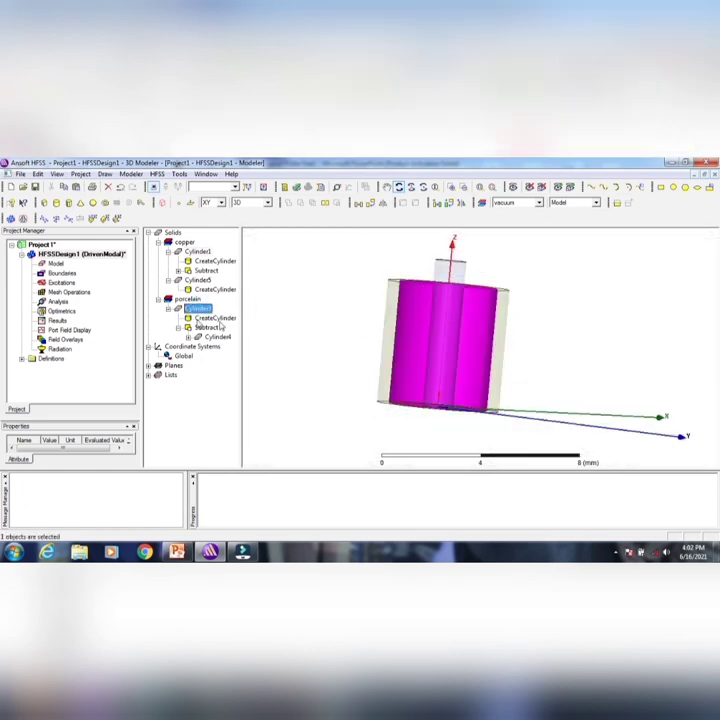
left_click_drag(440, 330, 383, 298)
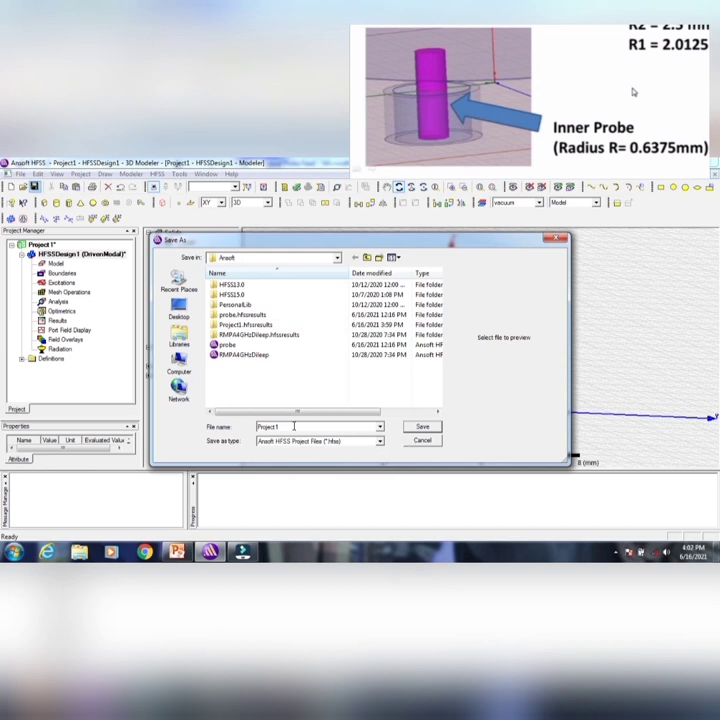
- Save the project as an HFSS project file named "probe" in the Ansoft folder, overwriting the existing file
type("probe")
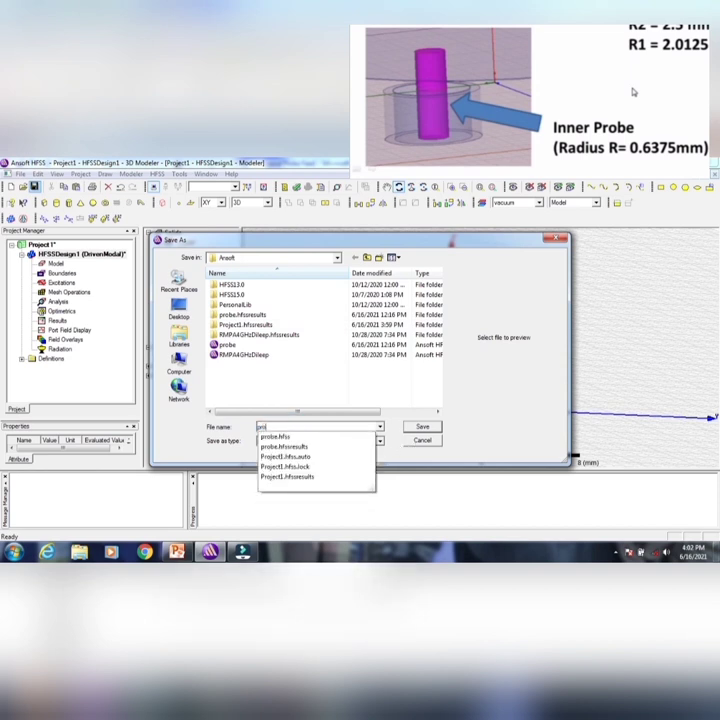
left_click(422, 427)
left_click(411, 381)
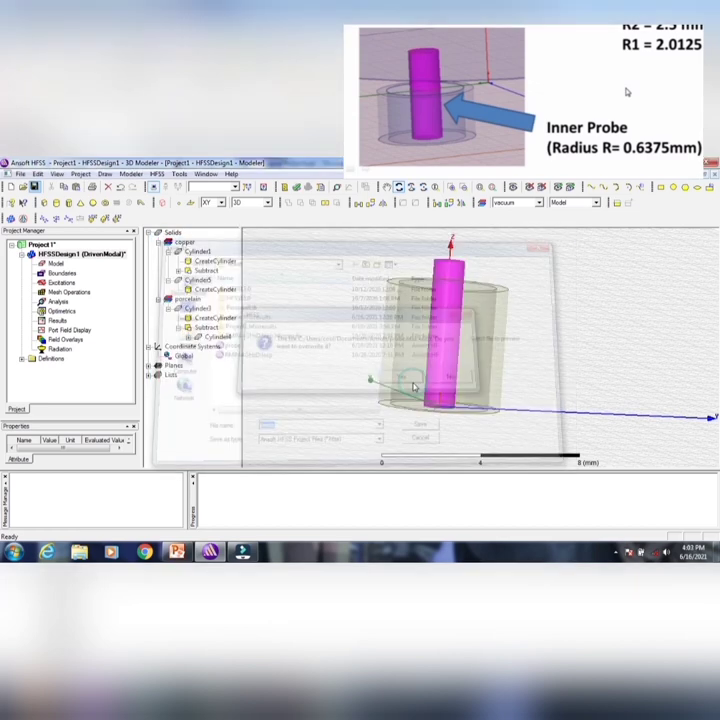